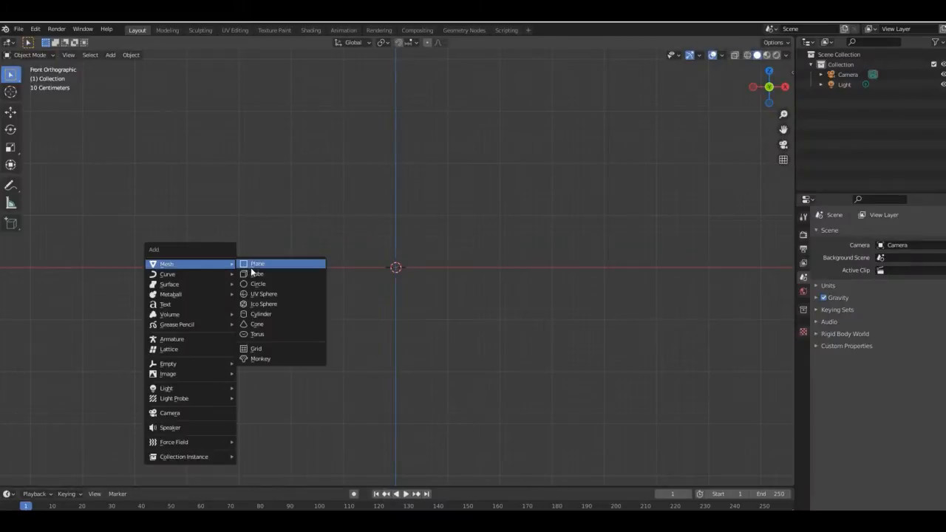
Add a cylinder, shade it smooth and stretch it along Z to a scale of about 1.67.
left_click(261, 314)
right_click(409, 238)
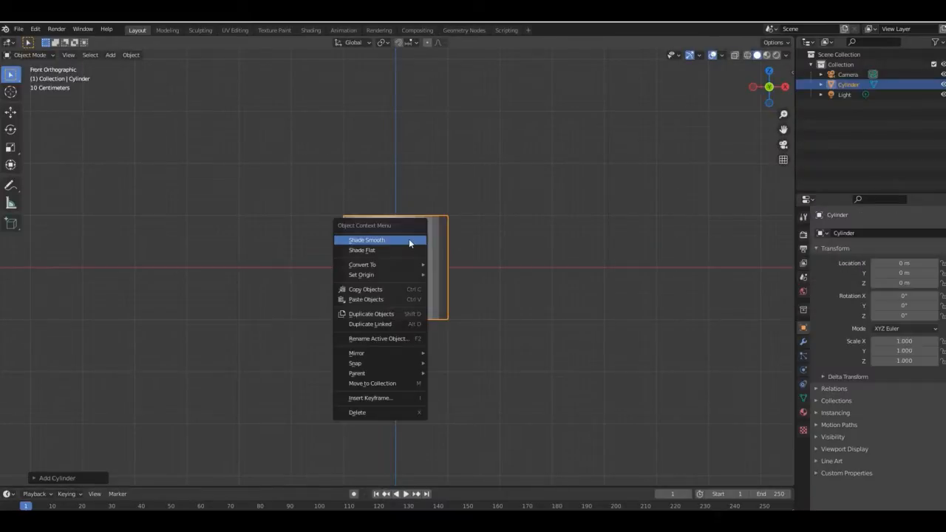
left_click(409, 238)
key("s")
key("z")
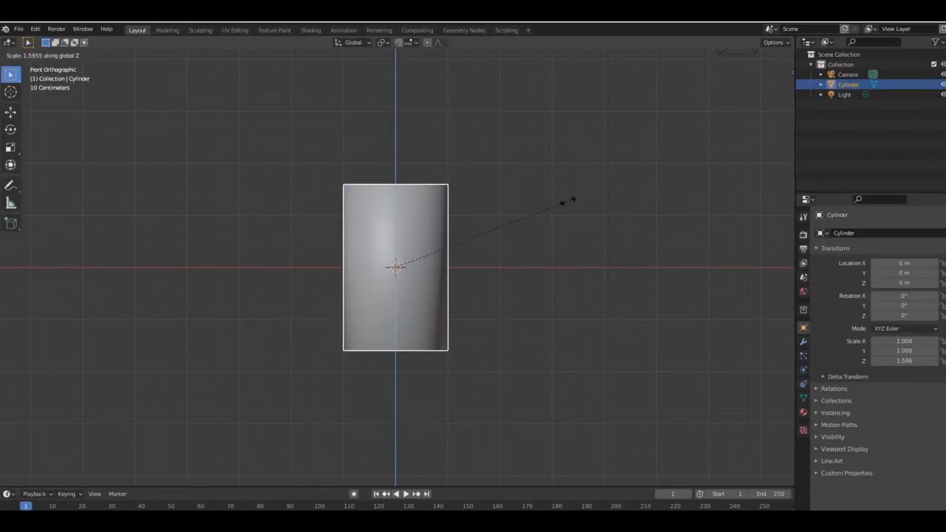
left_click(576, 201)
Add two horizontal loop cuts to the cylinder, one just above its bottom edge and one just below its top edge.
key("Tab")
left_click(403, 224)
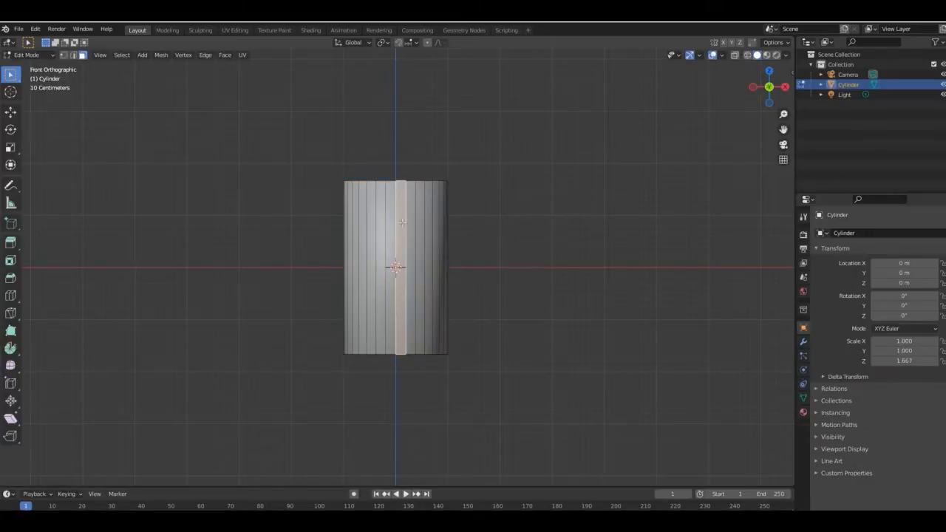
left_click(73, 57)
left_click(397, 212)
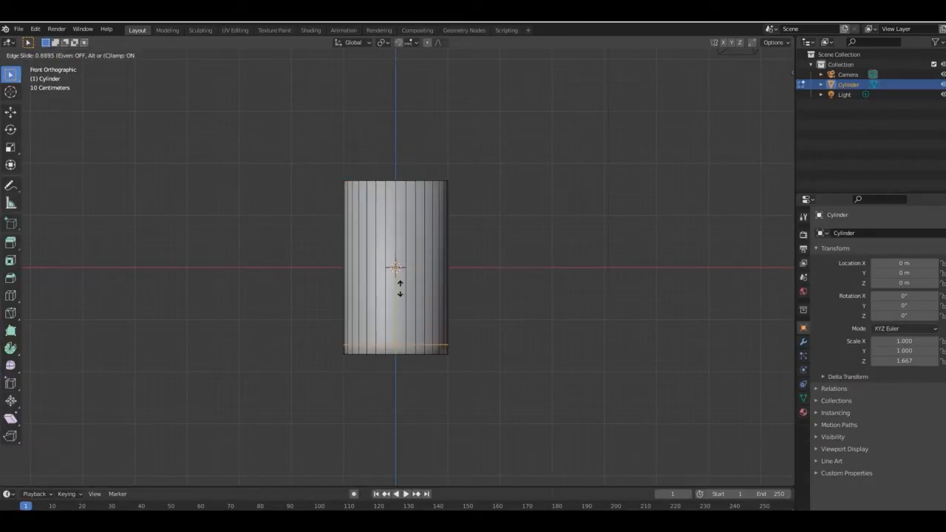
left_click(400, 288)
key("g")
key("g")
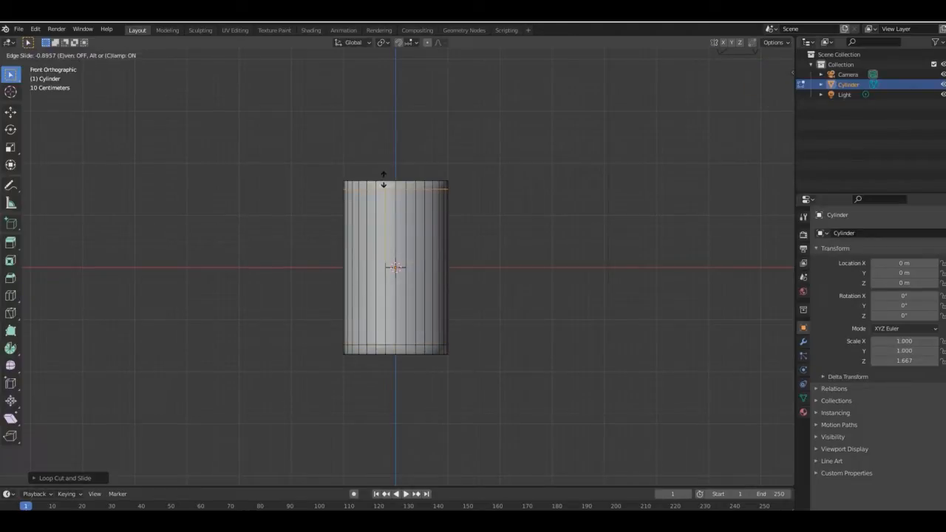
left_click(383, 179)
mouse_move(763, 77)
left_mouse_down()
mouse_move(772, 100)
mouse_move(758, 78)
left_mouse_up()
key("Tab")
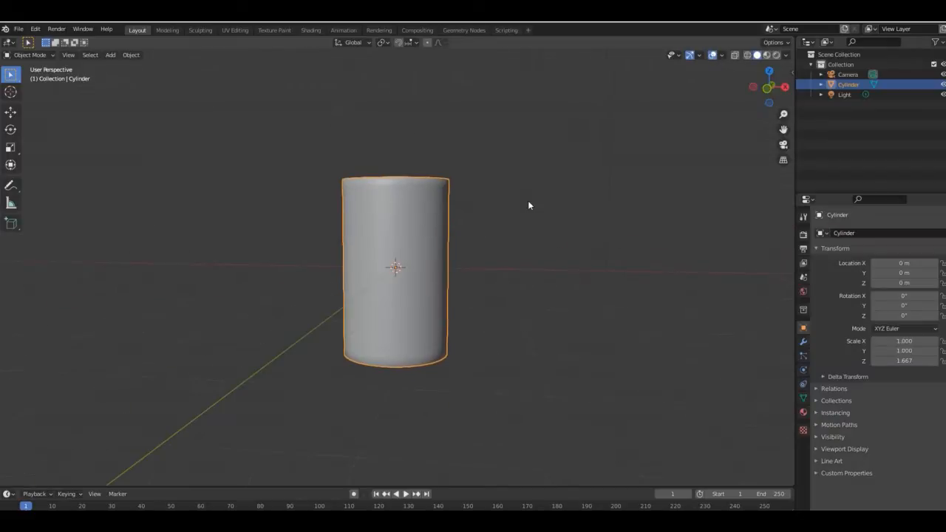
Add a second cylinder and move it straight up above the first, to a Z location of about 2.84 m.
key("shift+a")
mouse_move(528, 201)
left_click(571, 252)
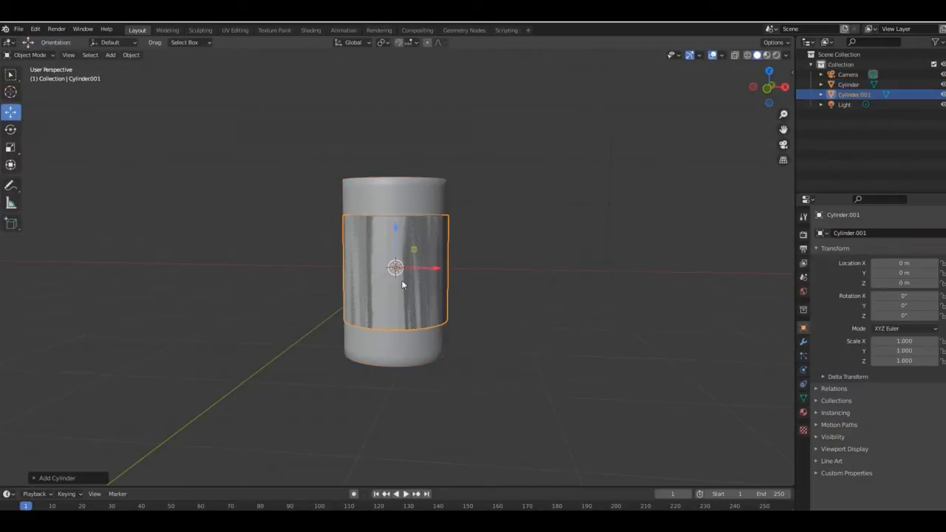
key("KP_1")
left_click_drag(395, 230, 394, 119)
middle_click_drag(395, 119, 394, 282, "shift")
left_click_drag(394, 282, 394, 246)
Scale the upper cylinder to about 0.814, then stretch it along Z to about 1.177 so it meets the lower one.
key("s")
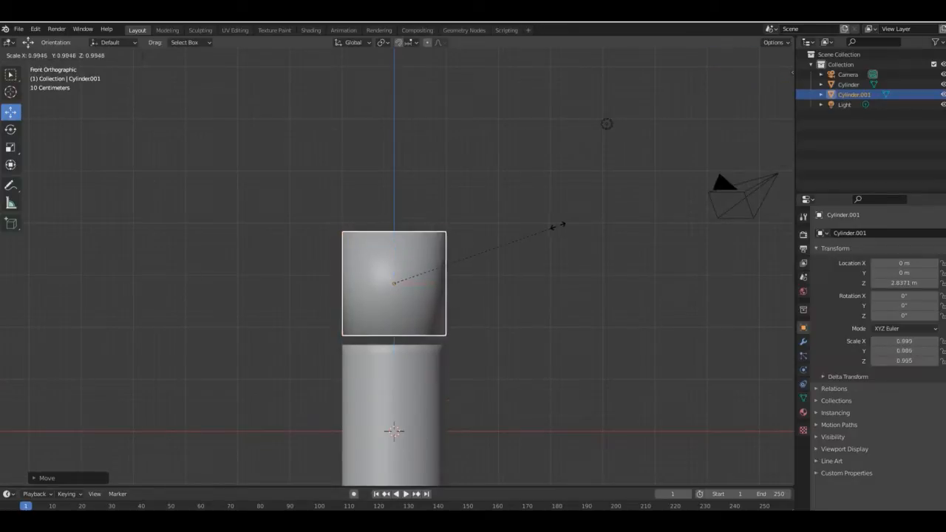
left_click(519, 252)
key("s")
key("z")
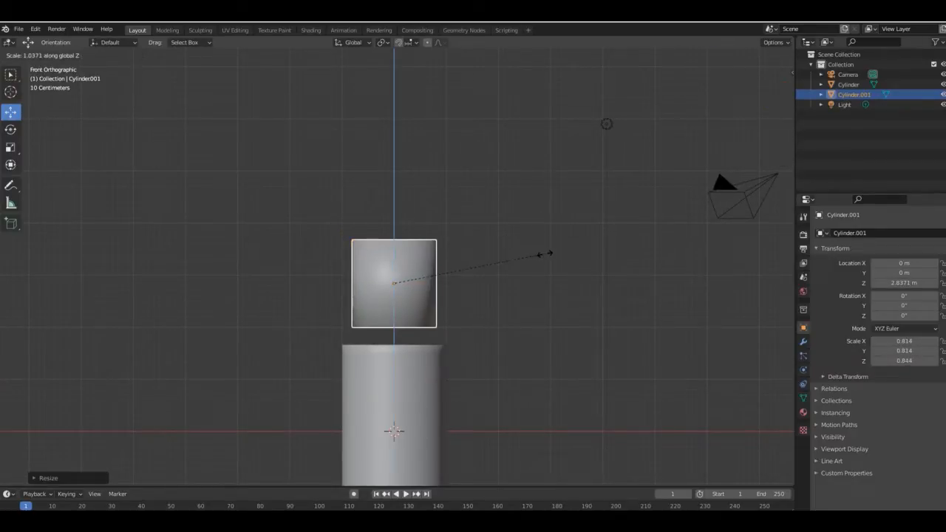
left_click(601, 237)
left_click_drag(783, 114, 784, 87)
left_click(537, 226)
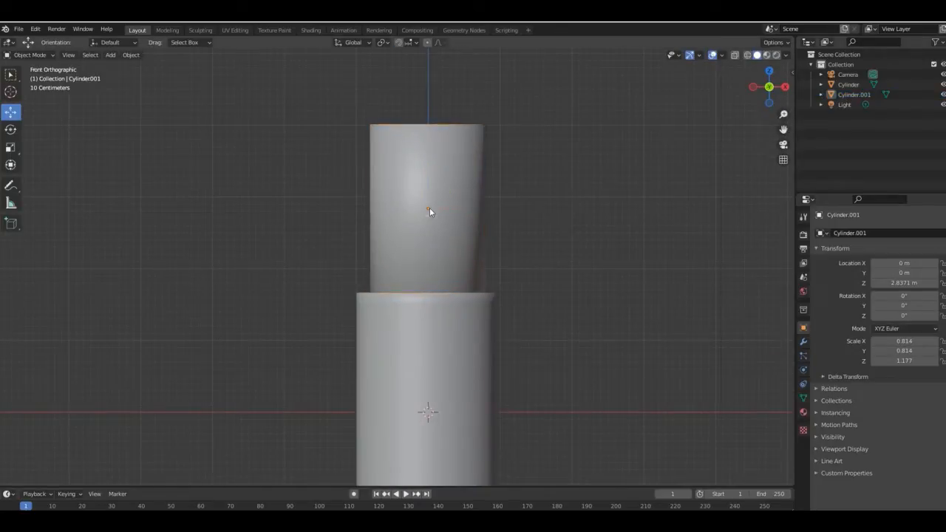
Add a horizontal loop cut just above the bottom edge of the upper cylinder.
key("Tab")
key("ctrl+r")
left_click(417, 232)
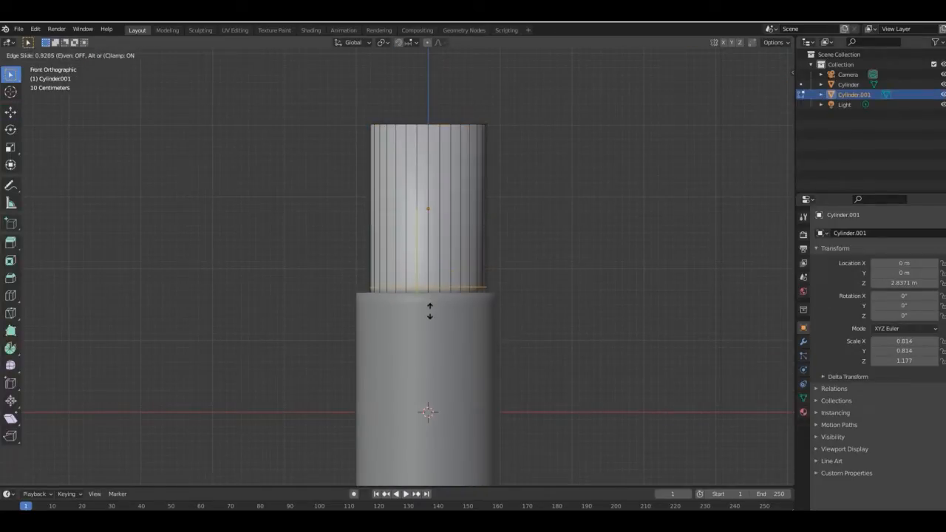
left_click(430, 314)
left_click_drag(759, 93, 764, 124)
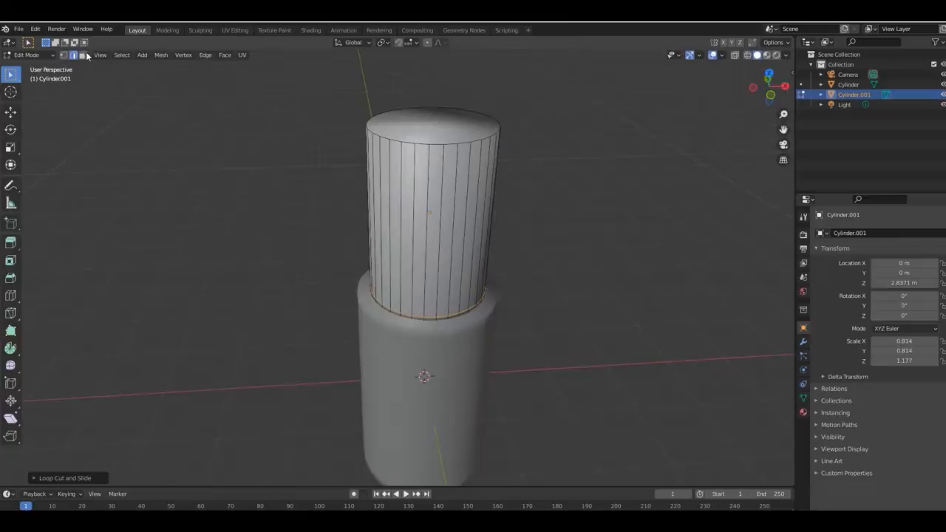
Taper the upper cylinder by scaling its top face to about 0.75.
left_click(442, 123)
key("KP_1")
key("s")
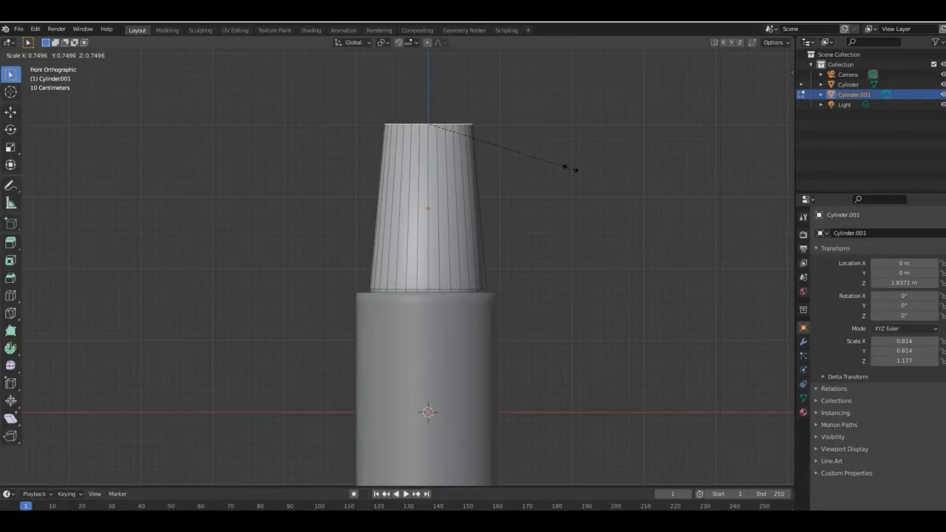
left_click(570, 169)
Add a horizontal loop cut just below the top edge of the tapered cap and return to Object Mode.
key("ctrl+r")
left_click(435, 164)
left_click(408, 84)
key("Tab")
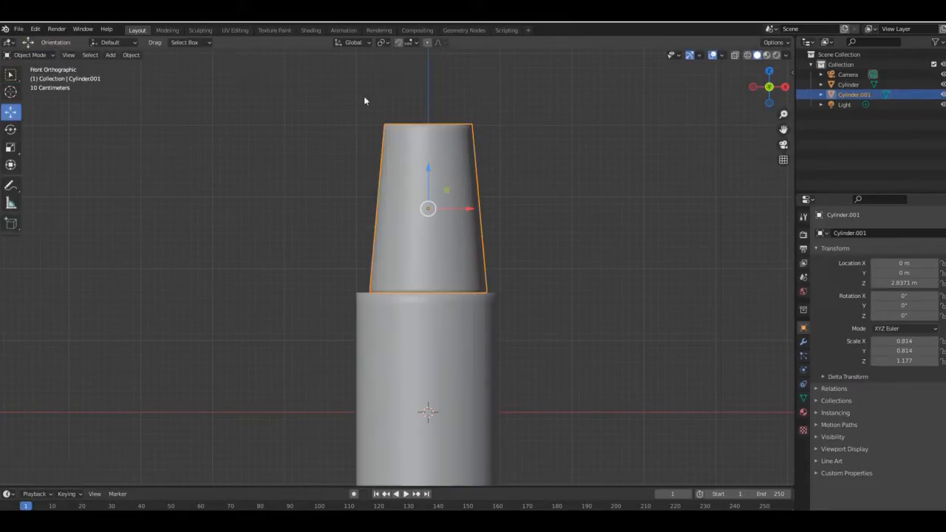
left_click_drag(777, 99, 754, 118)
scroll(688, 138, "down", 2)
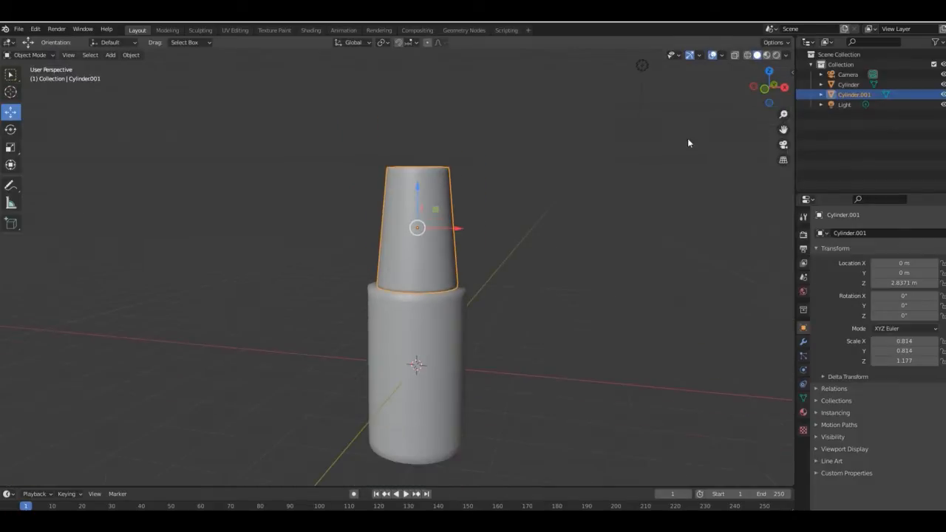
Move both cylinders up about 1.66 m so the base of the lower one rests on the ground line.
key("KP_1")
left_click(438, 305, "shift")
left_click_drag(418, 256, 420, 174)
left_click_drag(784, 128, 787, 180)
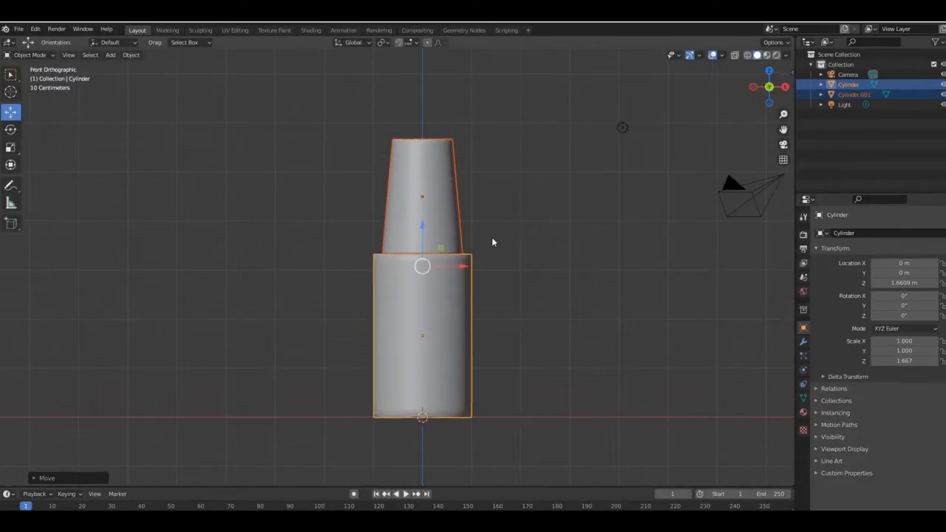
key("s")
key("z")
left_click(470, 206)
key("ctrl+z")
Stretch the cap slightly along Z and lower it to a Z location of about 4.48 m.
left_click(430, 193)
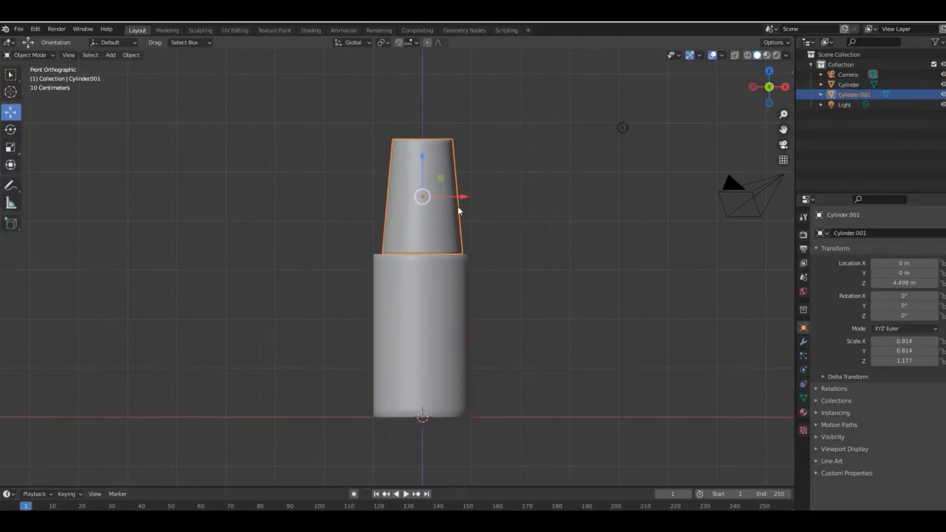
key("s")
key("z")
left_click(461, 206)
left_click_drag(424, 157, 422, 158)
left_click(530, 167)
Shrink the cap uniformly to a scale of about 0.734 in X and Y.
left_click(446, 222)
key("s")
left_click(500, 237)
left_click(548, 147)
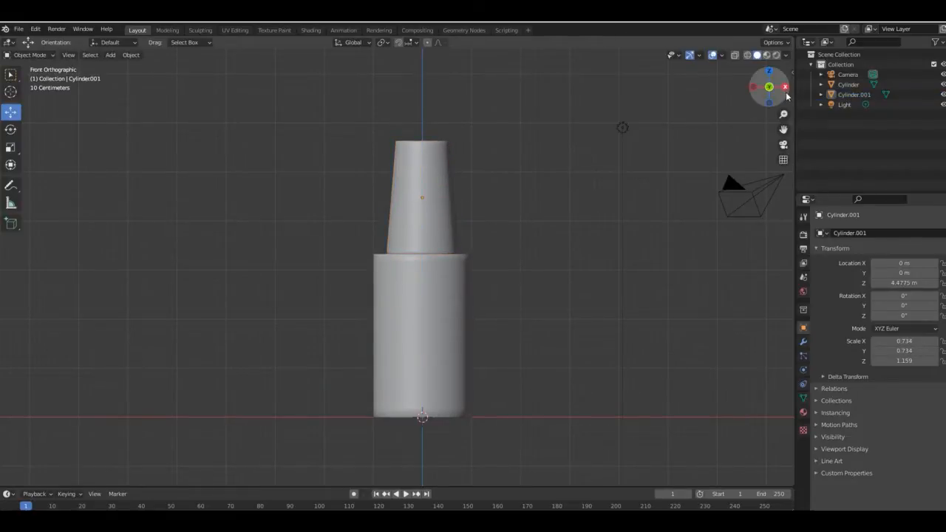
left_click_drag(786, 93, 745, 120)
key("KP_1")
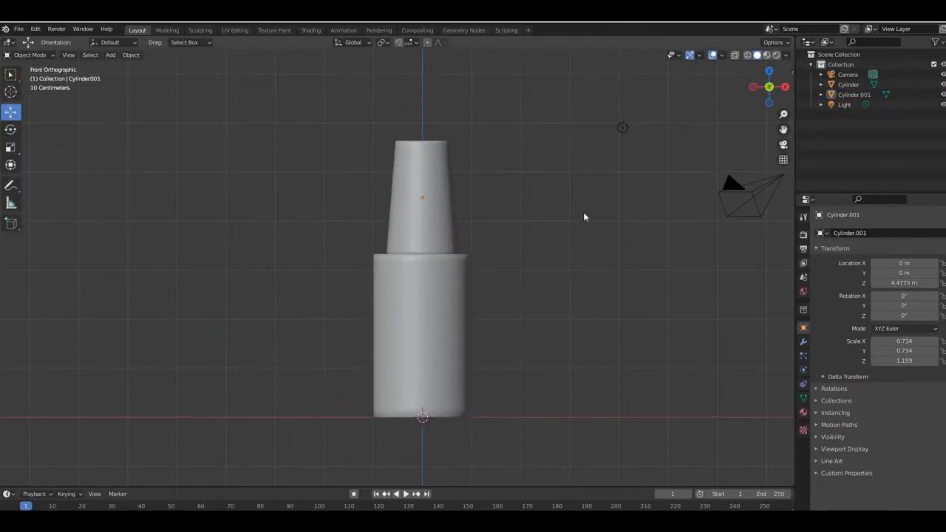
In Material Preview, give the cap a new black material with Metallic 1.0 and Roughness about 0.426.
left_click(768, 56)
left_click(854, 95)
left_click(803, 412)
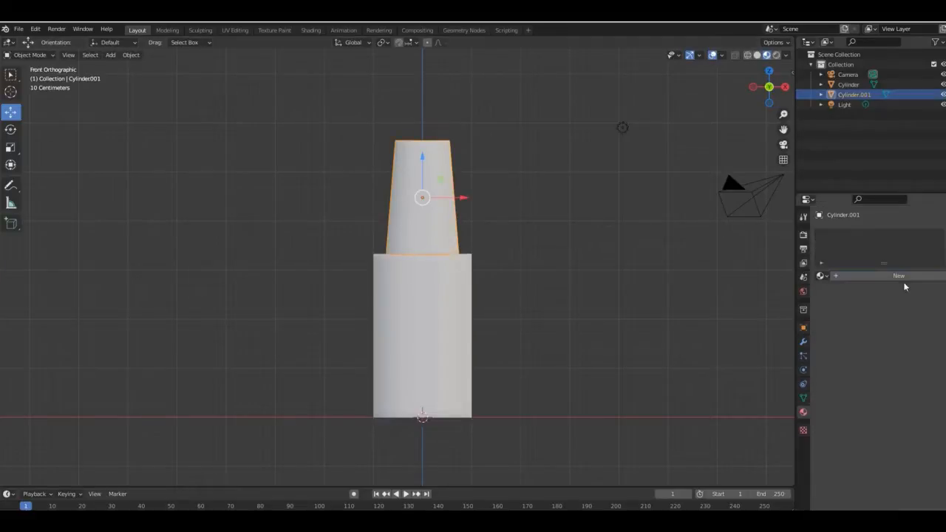
left_click(904, 279)
left_click(899, 380)
left_click_drag(940, 248, 940, 304)
left_click_drag(884, 449, 944, 450)
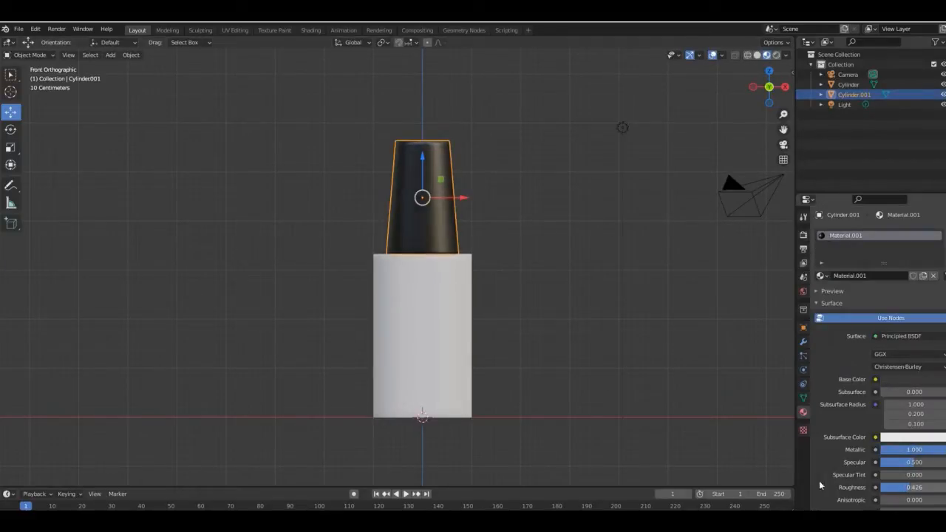
Give the bottle body a new material with a Glass BSDF surface in pure white.
left_click(444, 370)
left_click(898, 276)
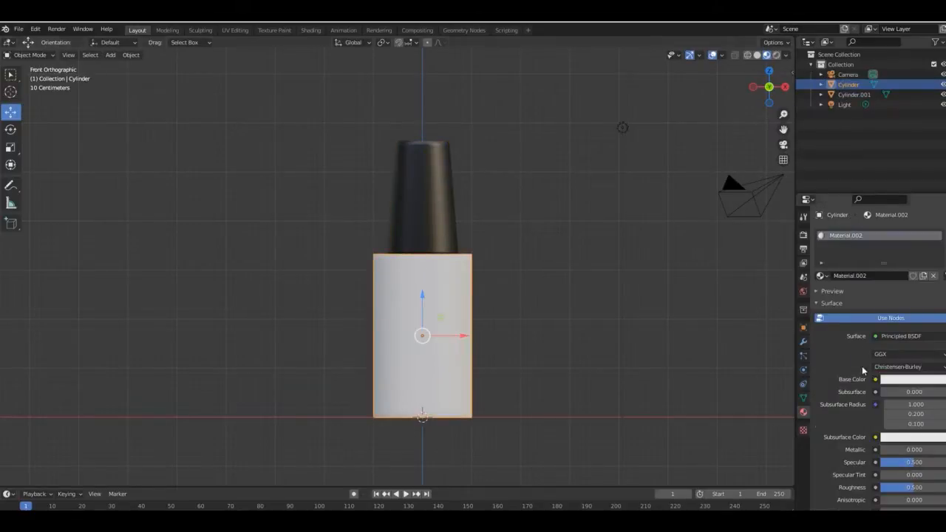
left_click(901, 335)
left_click(833, 147)
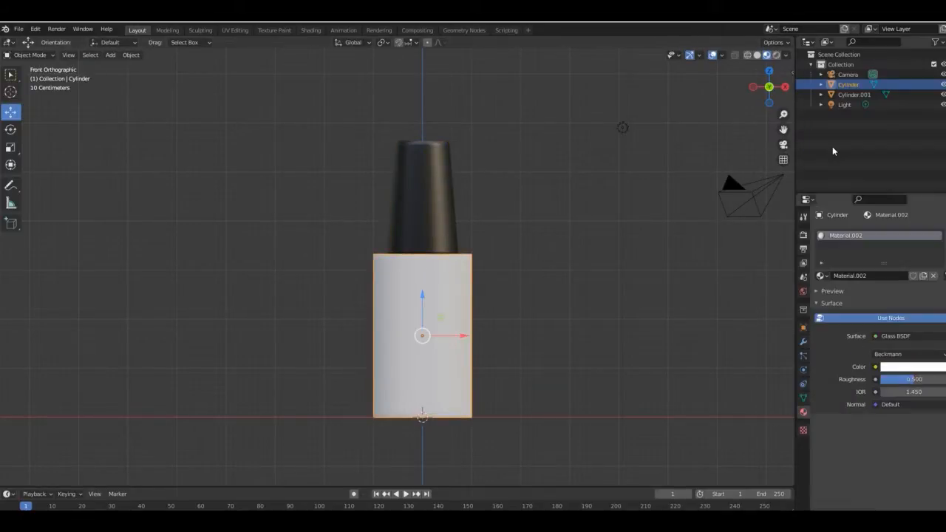
left_click(898, 368)
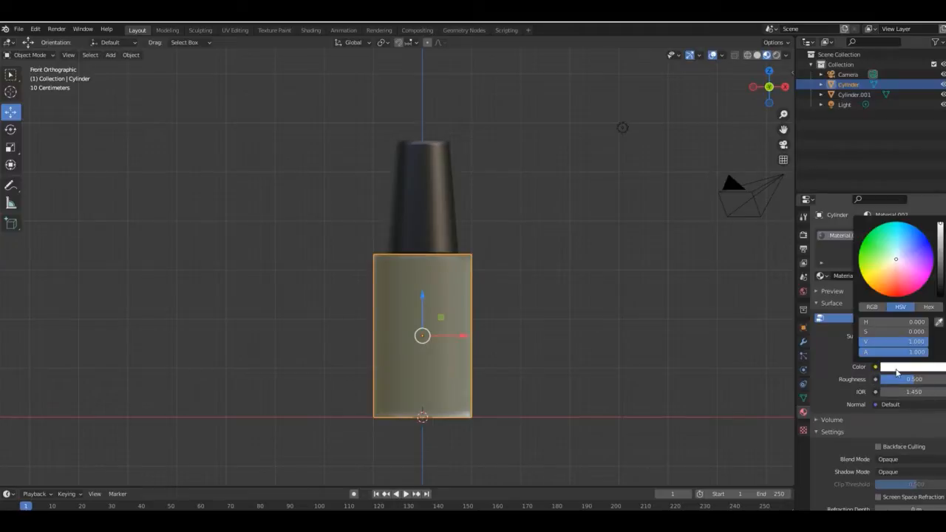
left_click_drag(941, 254, 940, 221)
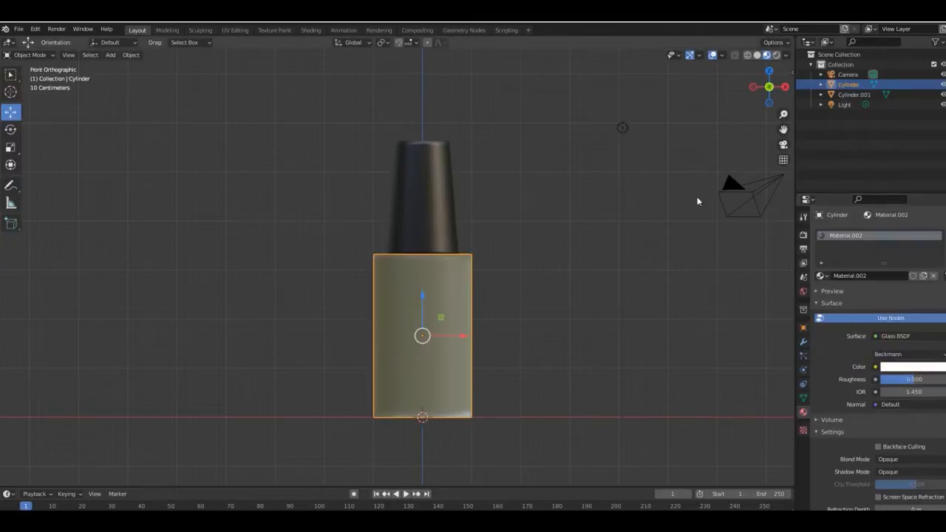
Switch to rendered shading, lower the light to about cap height and move it about -3.4 m along Y.
left_click(777, 55)
left_click_drag(623, 128, 624, 191)
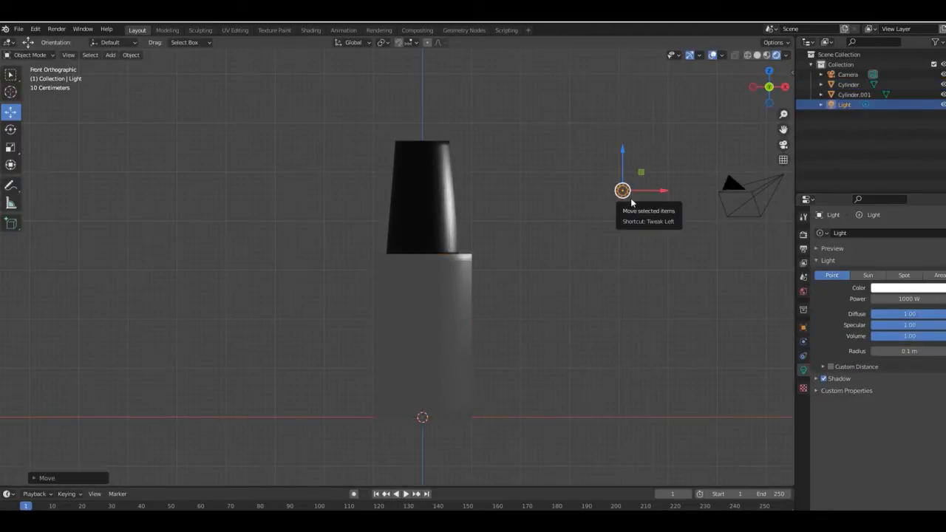
key("g")
key("y")
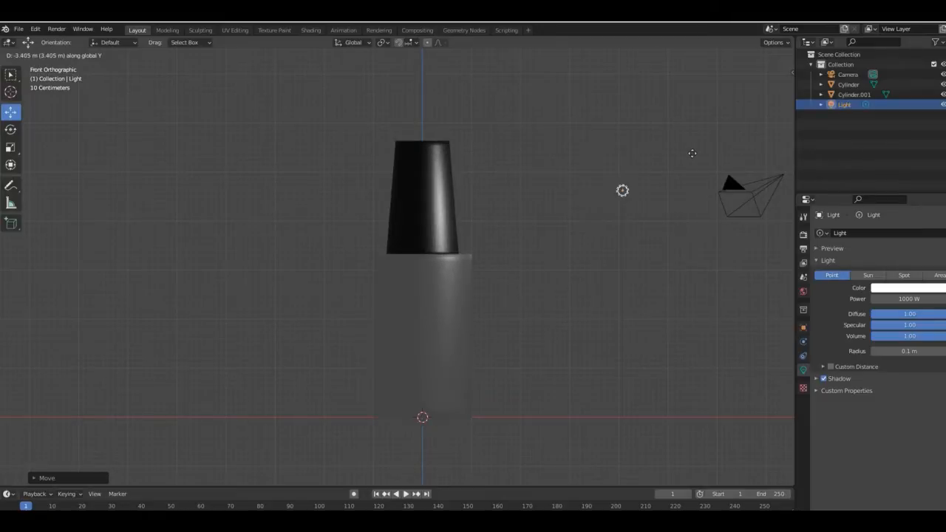
left_click(692, 153)
Change the light to a Sun with a strength of 40.
left_click(867, 275)
left_click(896, 298)
type("1")
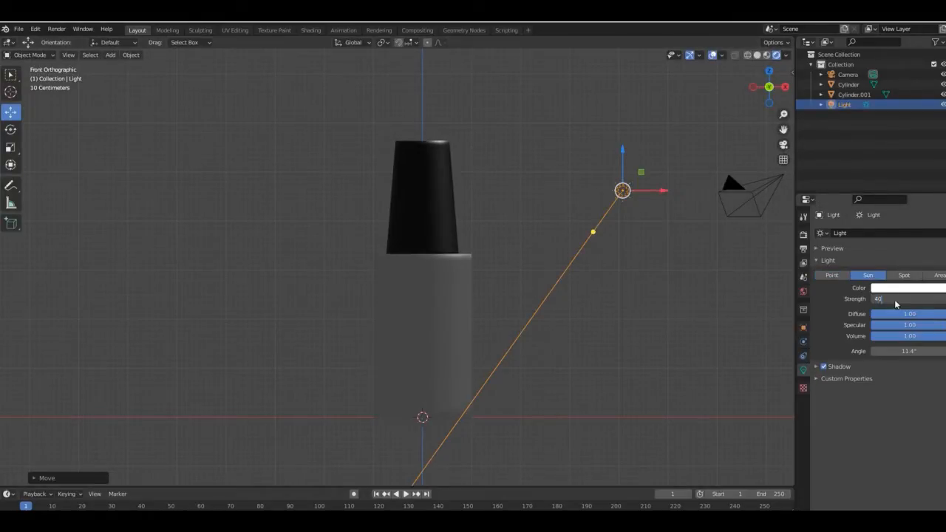
key("Return")
Duplicate the sun light to the opposite side of the bottle and aim its beam down towards the bottle.
right_click(622, 195)
left_click(605, 244)
left_click(287, 269)
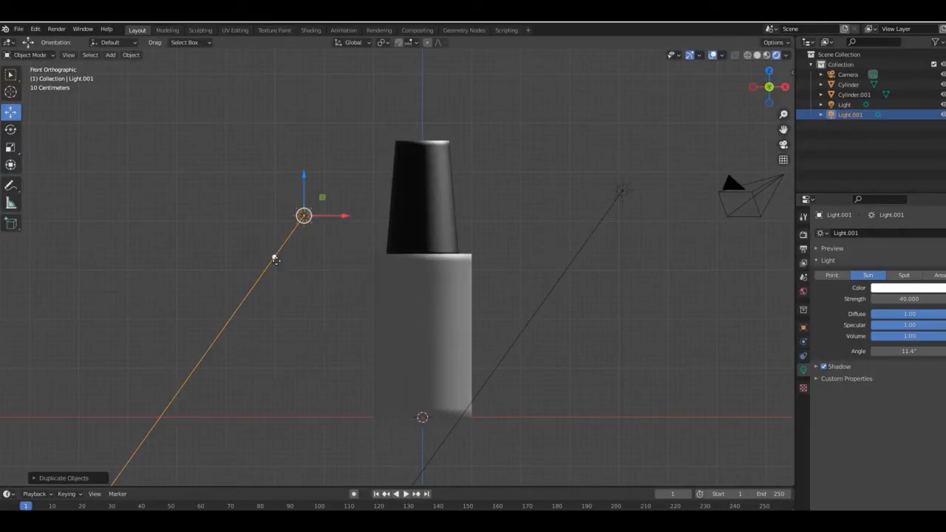
left_click_drag(275, 258, 538, 373)
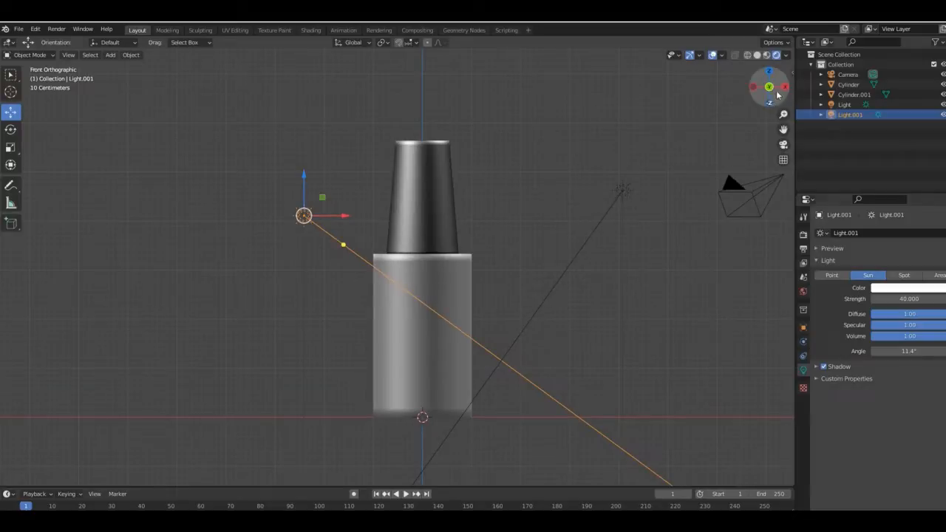
Set the render engine to Cycles.
left_click(803, 234)
left_click(909, 233)
left_click(911, 265)
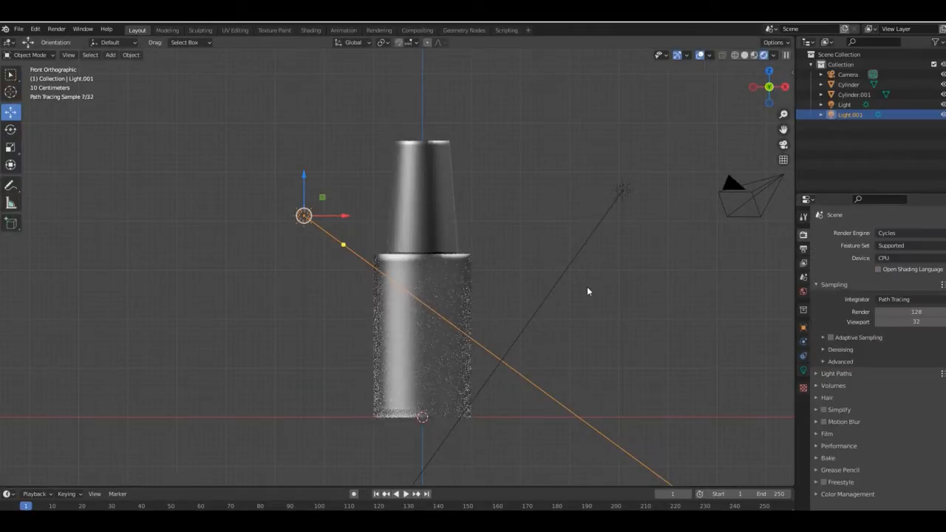
Add a plane under the bottle and scale it up into a large floor.
key("shift+a")
left_click(299, 249)
key("s")
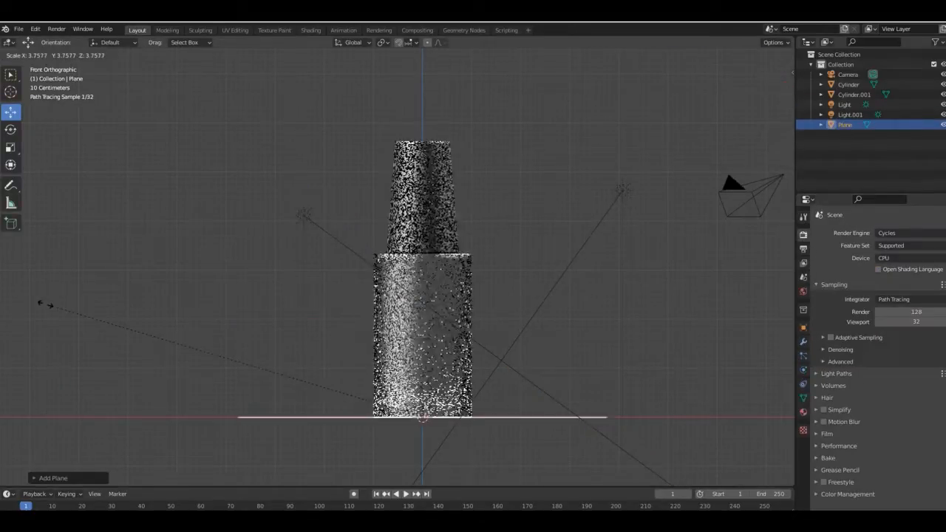
left_click(294, 154)
left_click_drag(757, 93, 753, 103)
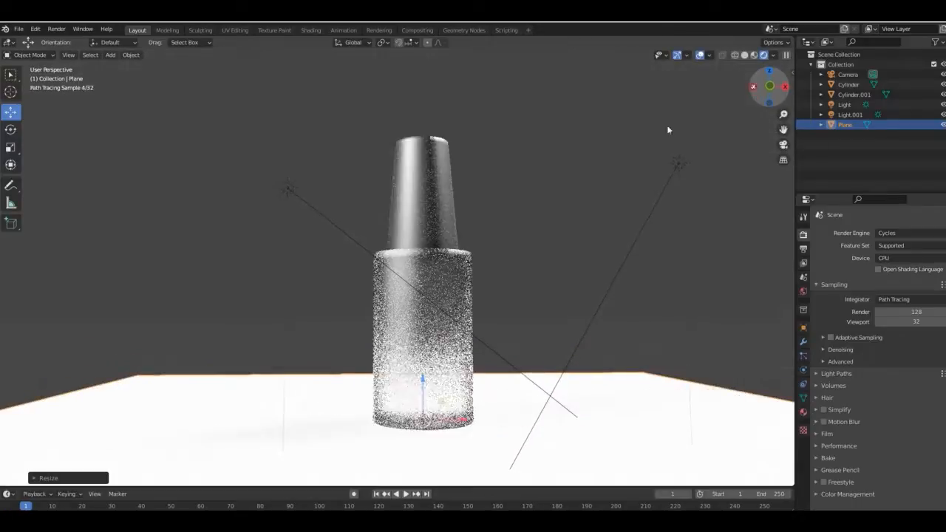
Inset the bottom face of the bottle body by about 0.117 m.
left_click(448, 281)
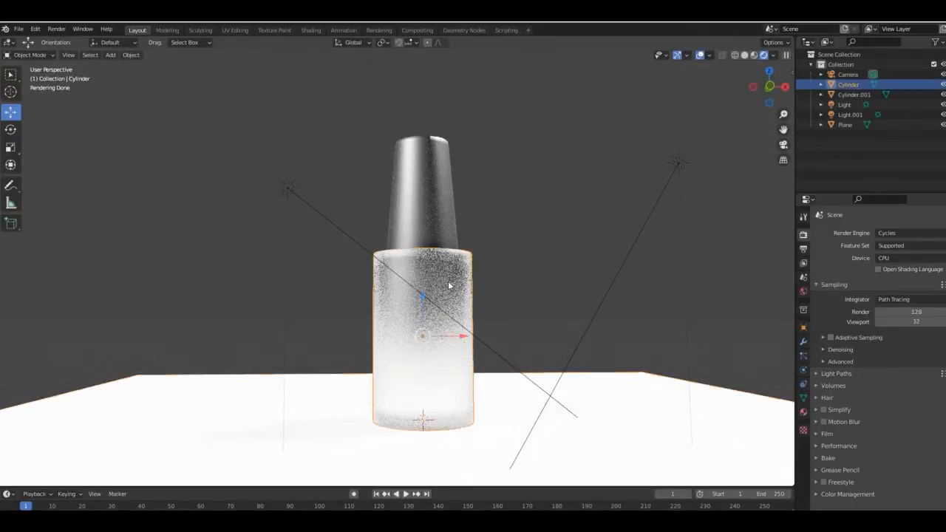
key("Tab")
left_click_drag(770, 97, 751, 108)
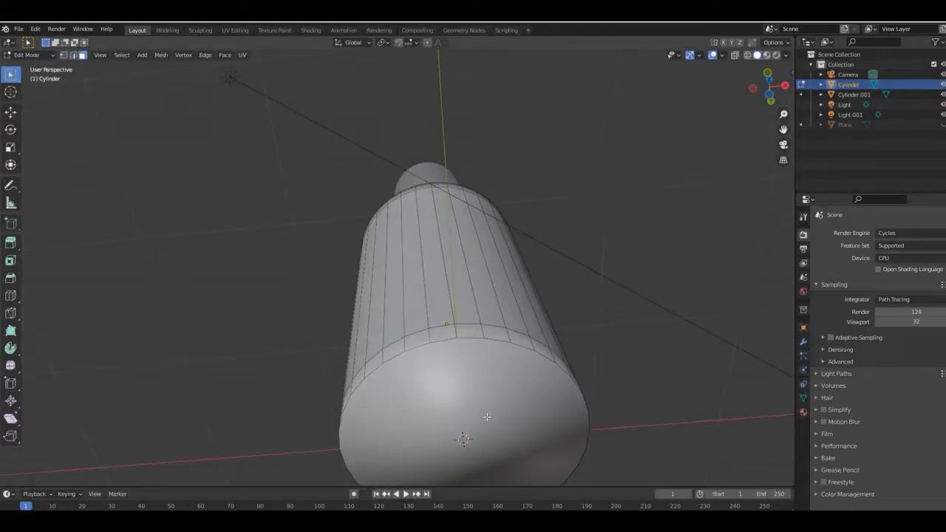
left_click(487, 418)
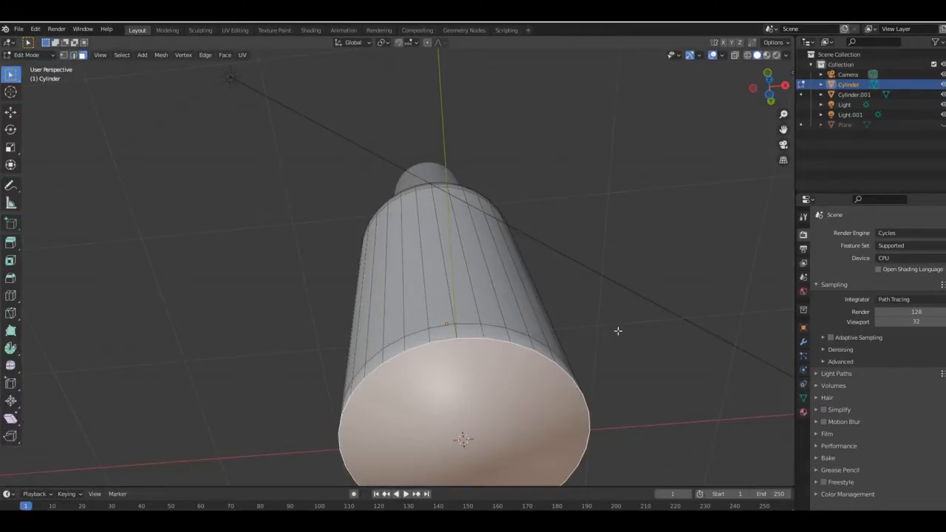
key("i")
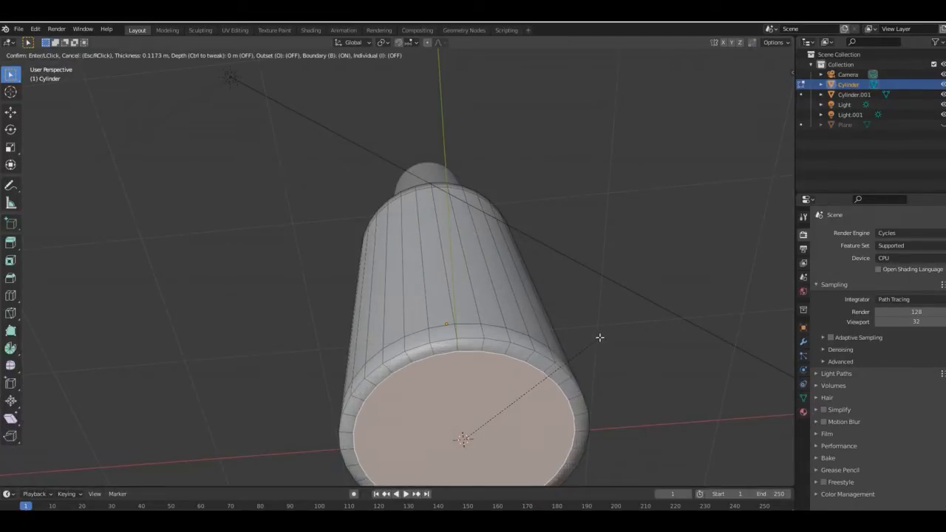
left_click(600, 337)
Inset the top face of the bottle body and extrude it down inside the body to just above the base.
left_click_drag(768, 82, 765, 142)
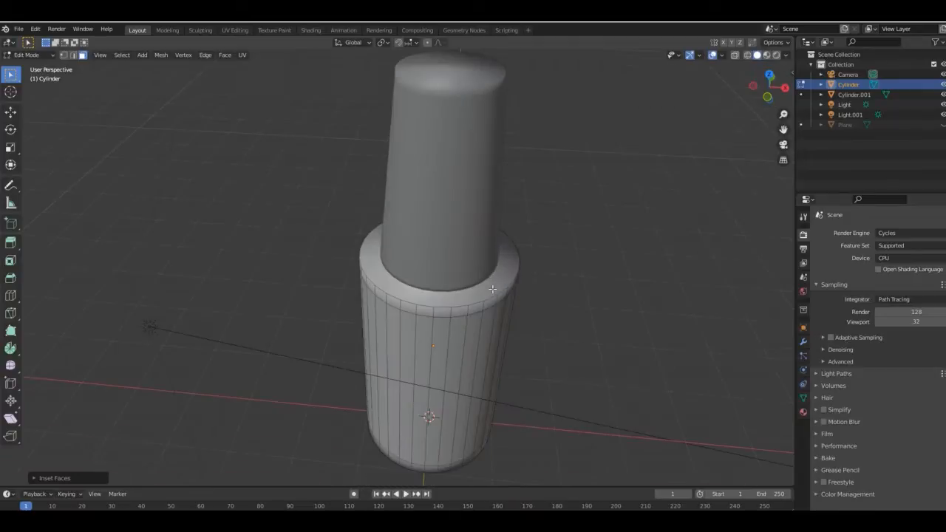
left_click(509, 267)
key("i")
left_click(597, 274)
key("KP_1")
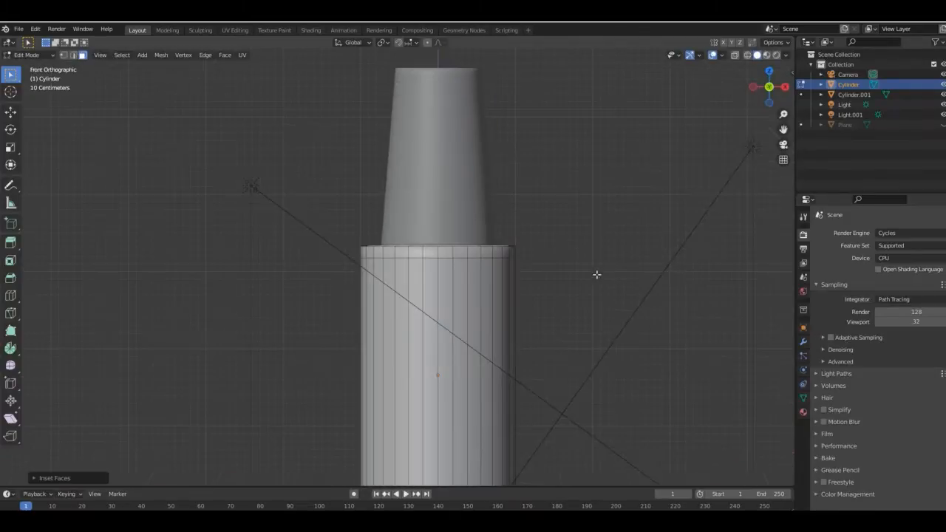
scroll(597, 274, "down", 3)
key("e")
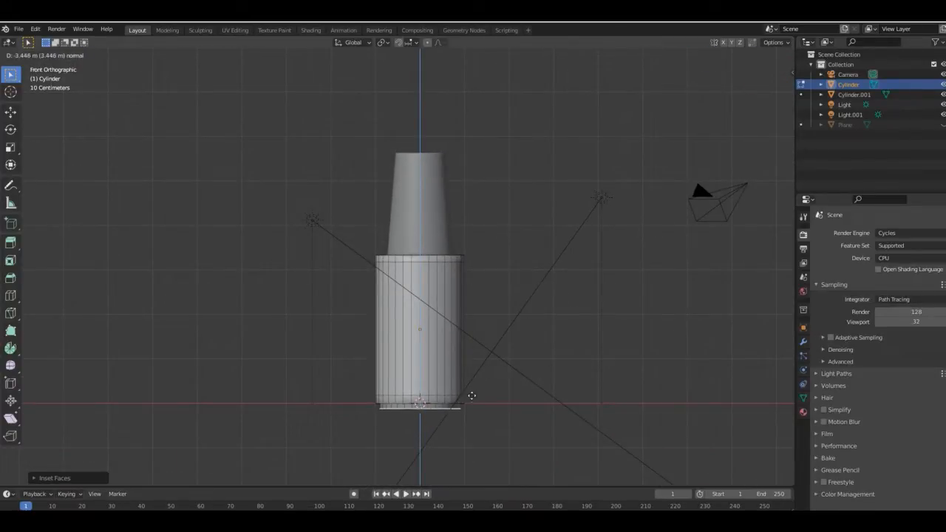
left_click(472, 380)
Turn on X-ray display in solid shading to see inside the hollowed bottle body.
left_click(735, 56)
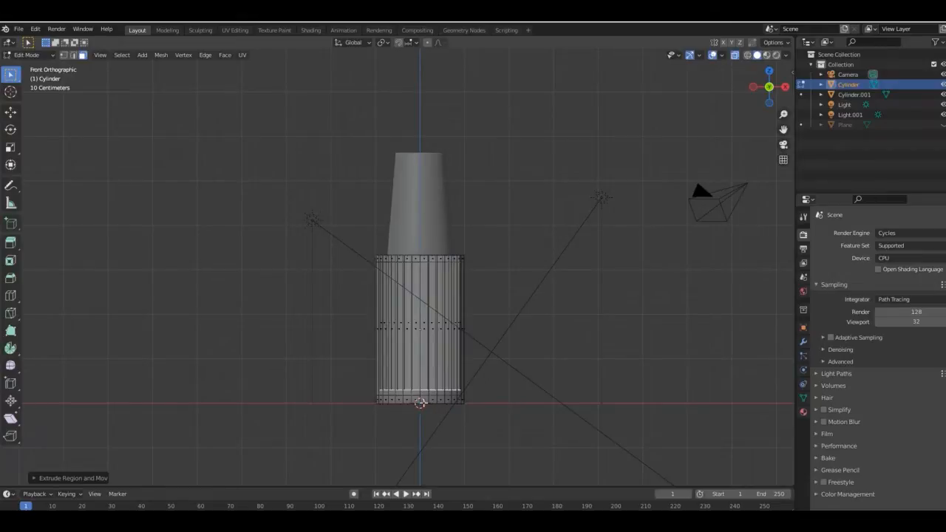
mouse_move(771, 87)
left_mouse_down()
mouse_move(789, 54)
mouse_move(767, 37)
mouse_move(779, 93)
mouse_move(791, 102)
mouse_move(775, 90)
left_mouse_up()
scroll(478, 217, "up", 4)
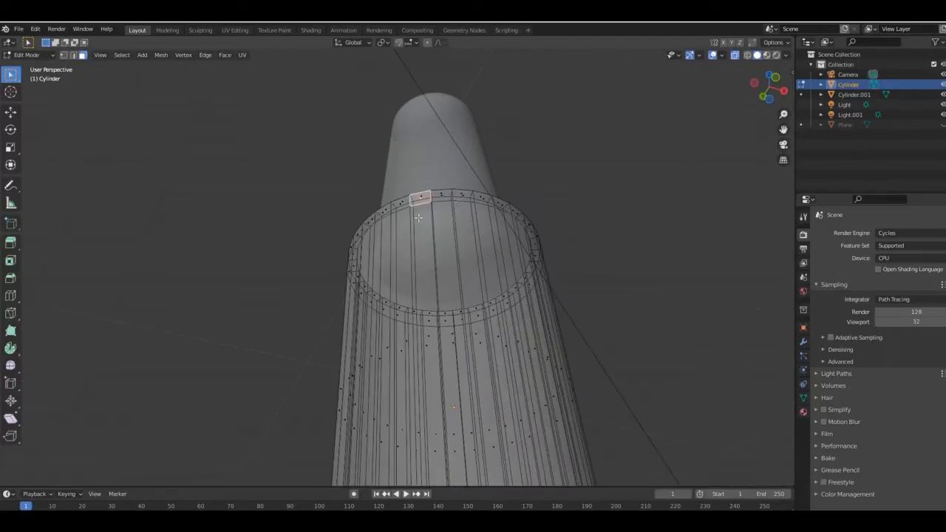
left_click(747, 56)
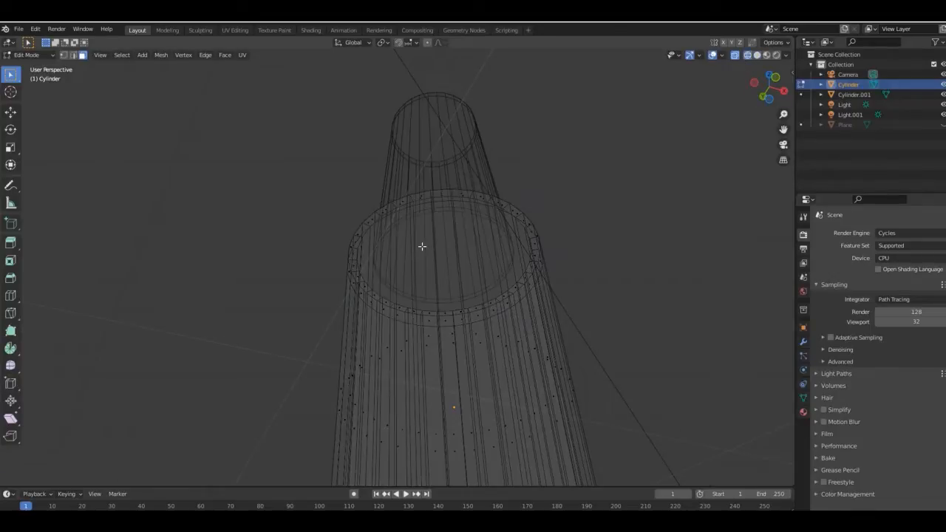
left_click(757, 55)
scroll(444, 193, "up", 3)
left_click(413, 142)
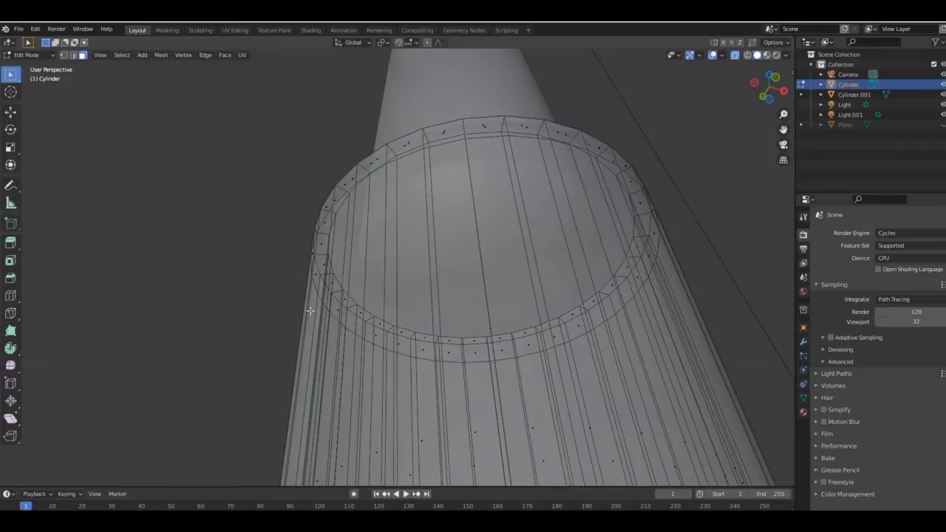
left_click_drag(325, 441, 459, 464)
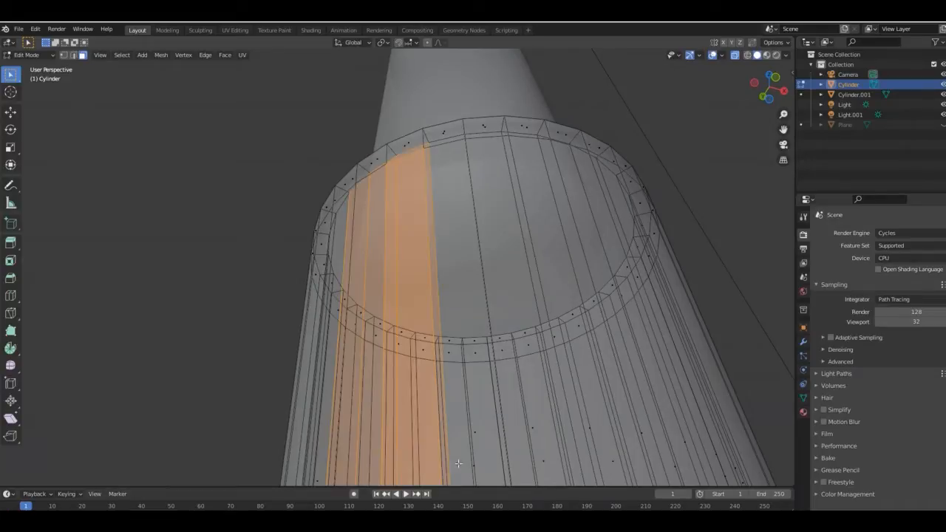
left_click_drag(769, 92, 719, 87)
left_click(325, 241)
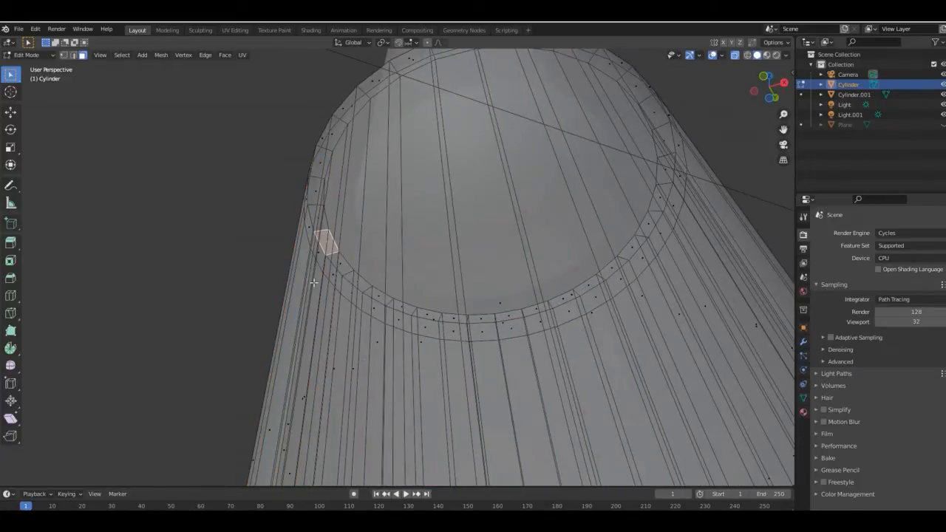
left_click(609, 368, "alt")
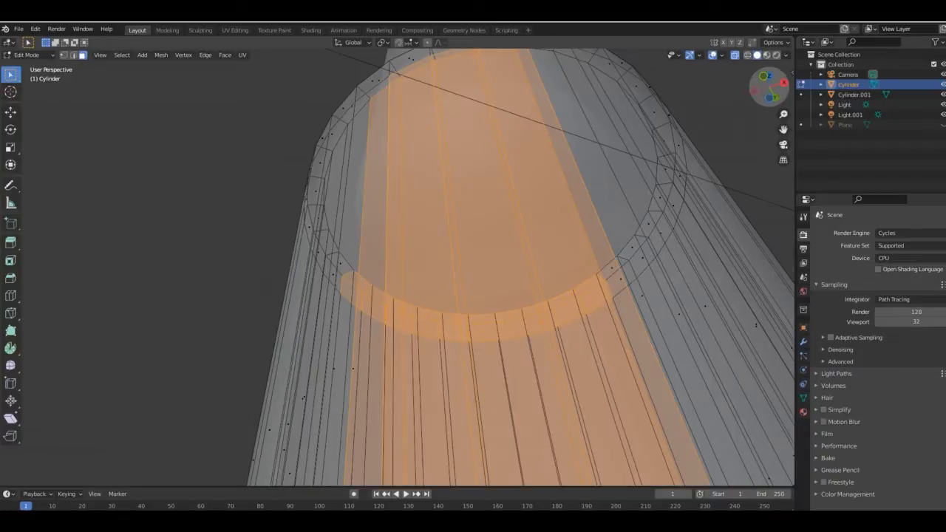
left_click_drag(770, 87, 760, 92)
left_click(631, 208, "alt")
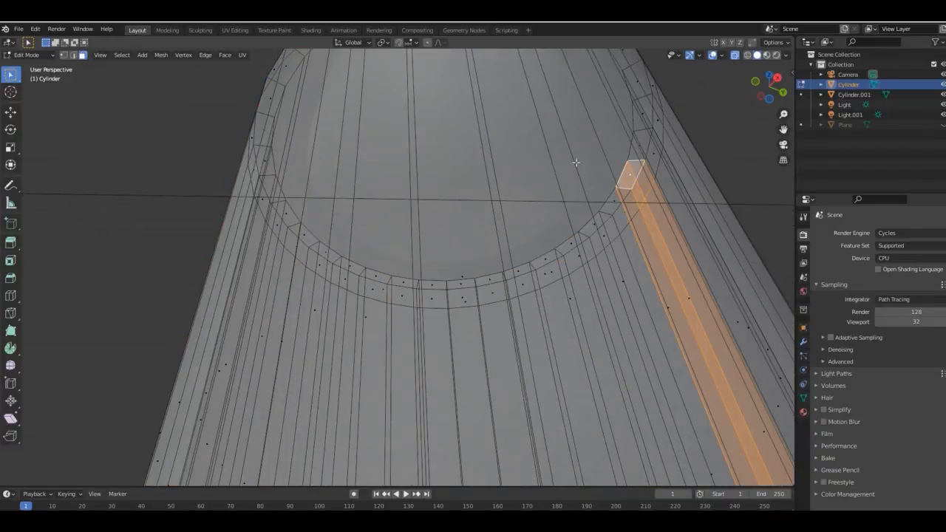
key("a")
key("a")
key("a")
Select the inner wall faces of the bottle and assign a new second material to them.
left_click(535, 171, "alt")
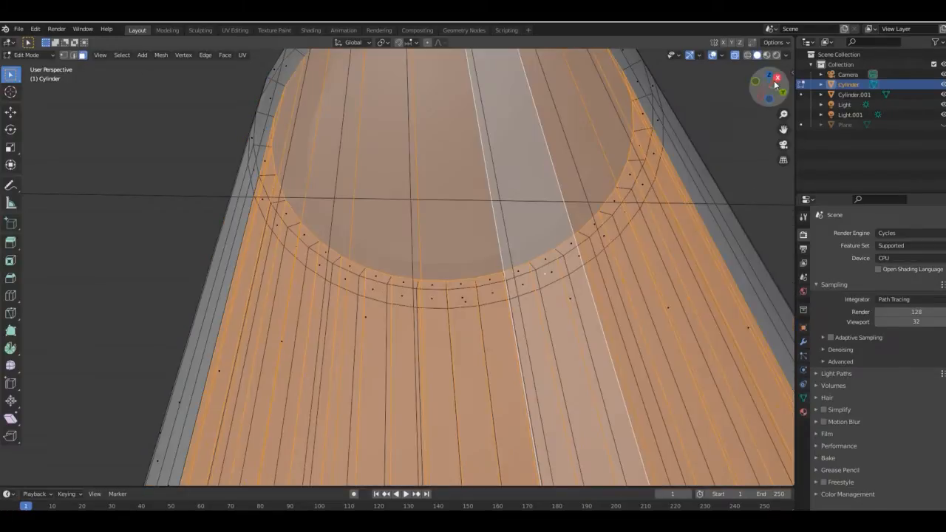
left_click_drag(775, 85, 747, 115)
left_click(804, 412)
left_click(945, 235)
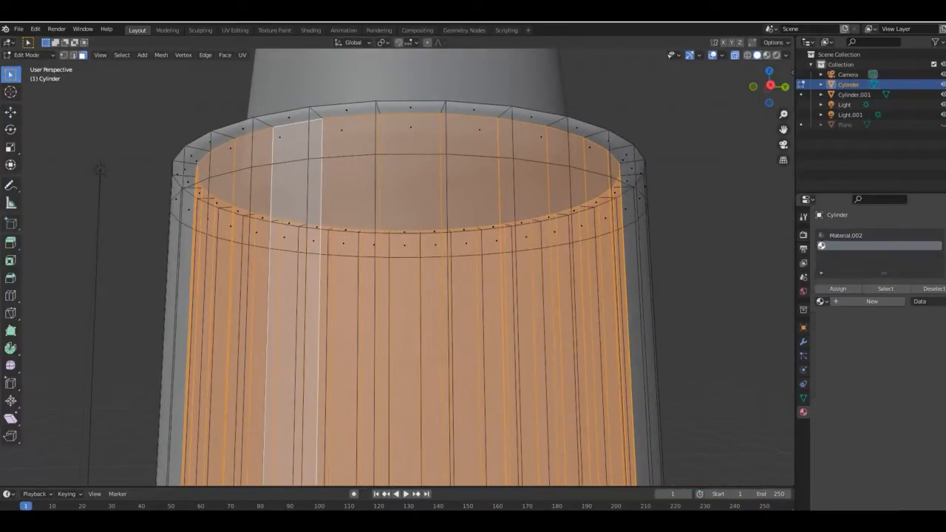
left_click(852, 304)
left_click(837, 289)
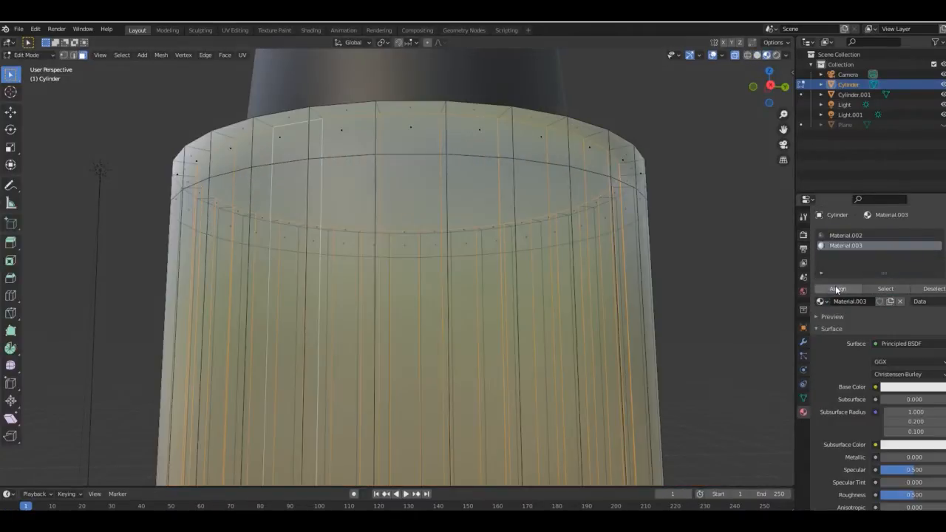
Give the inner wall material a hot pink base color, metallic 1.000 and roughness 0.360.
left_click(868, 235)
left_click(870, 245)
left_click(900, 388)
left_click_drag(901, 295, 907, 308)
scroll(728, 332, "down", 3)
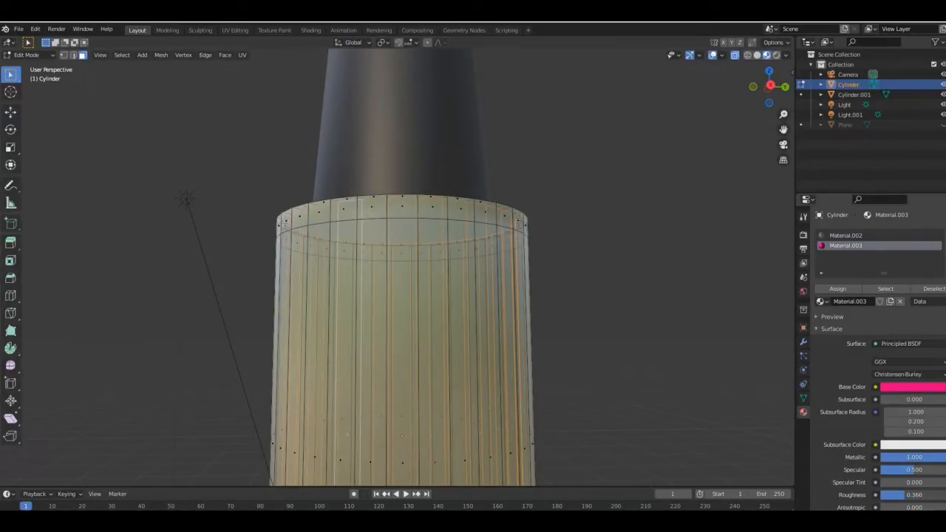
Switch to rendered shading in Object Mode and set the outer glass material's roughness to 0.000.
left_click(774, 54)
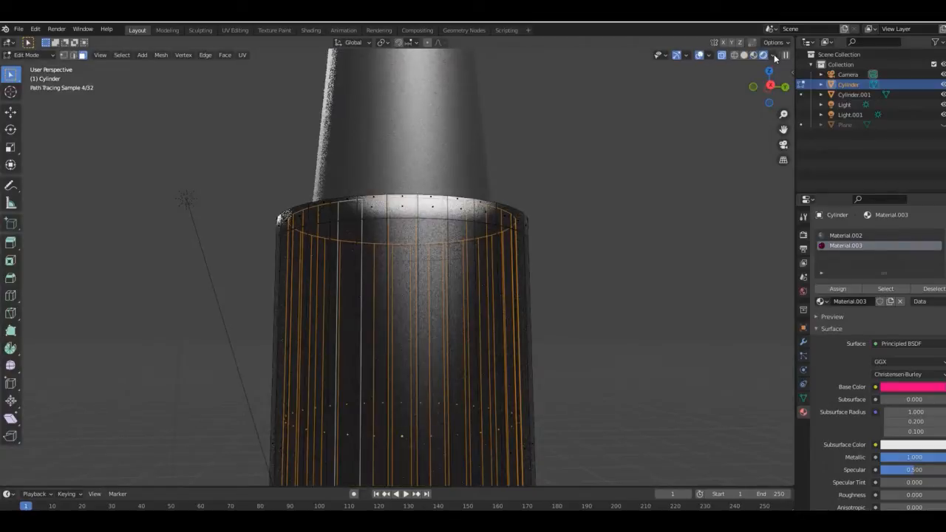
key("KP_1")
scroll(484, 287, "down", 3)
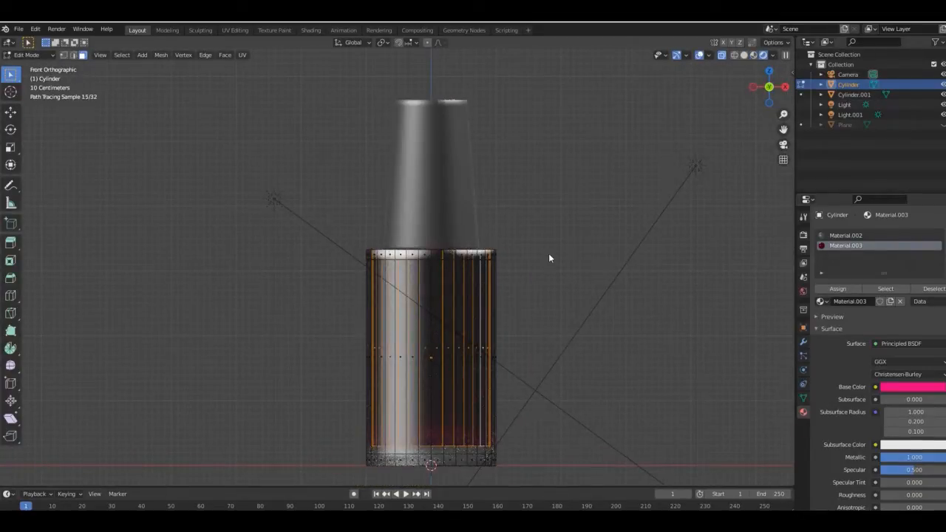
key("Tab")
left_click(850, 235)
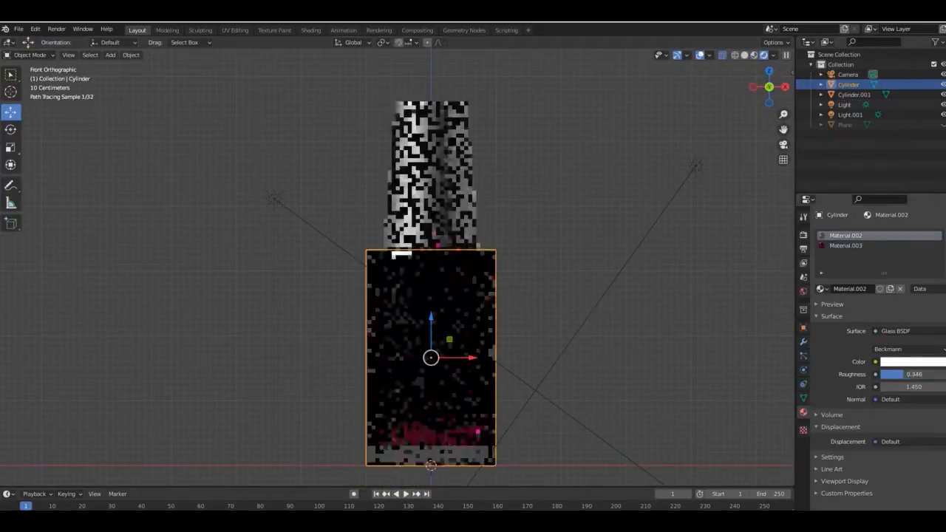
mouse_move(891, 376)
left_mouse_down()
mouse_move(939, 376)
mouse_move(873, 374)
left_mouse_up()
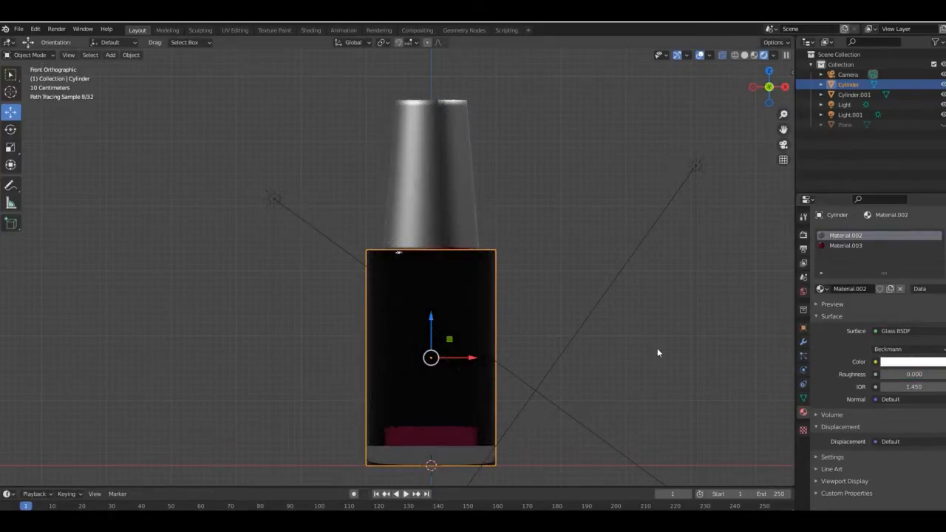
Unhide the floor plane under the bottle.
middle_click_drag(522, 353, 526, 318)
key("alt+h")
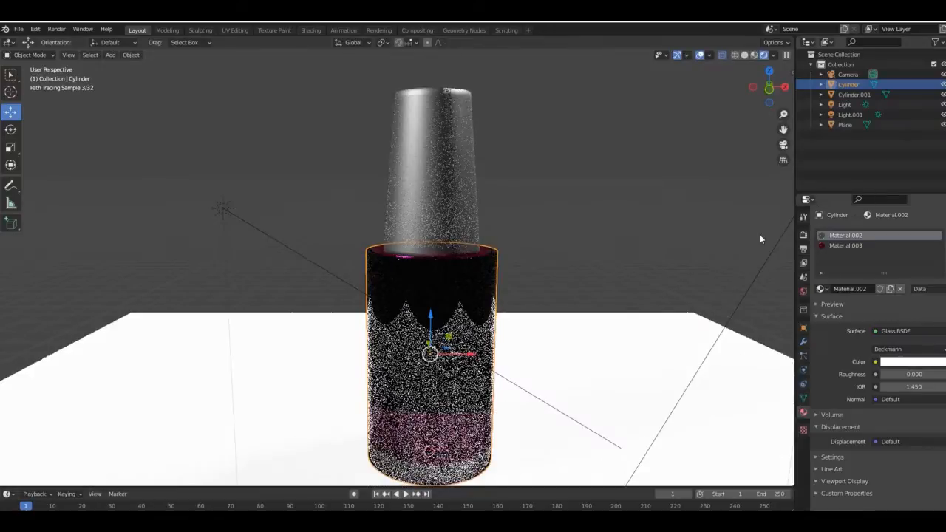
middle_click_drag(760, 235, 710, 256)
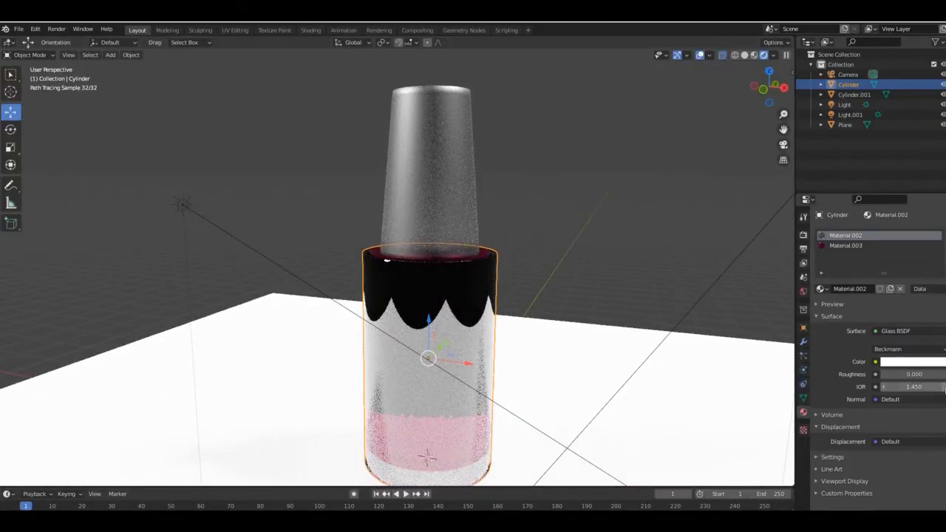
Try raising the IOR of the outer glass material in steps to 1.950 and beyond.
left_click(944, 387)
left_click(943, 387)
left_click(944, 387)
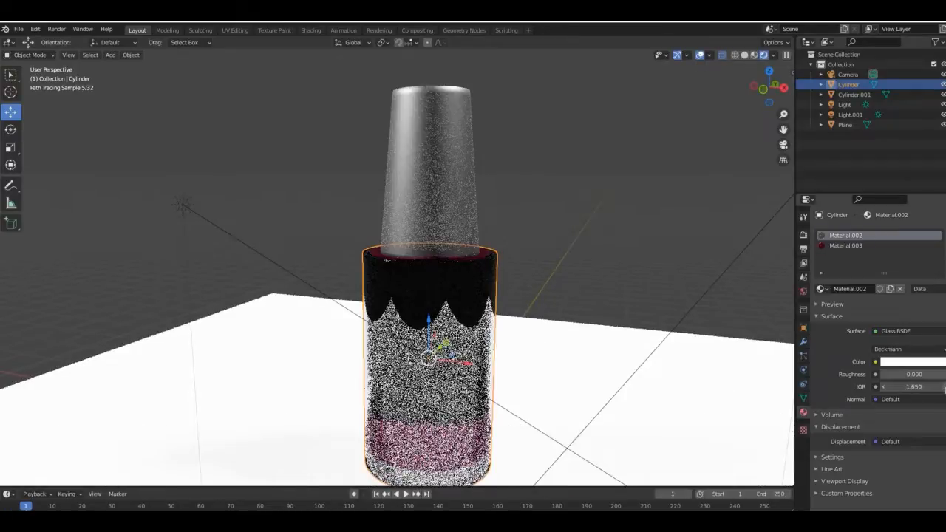
left_click(943, 386)
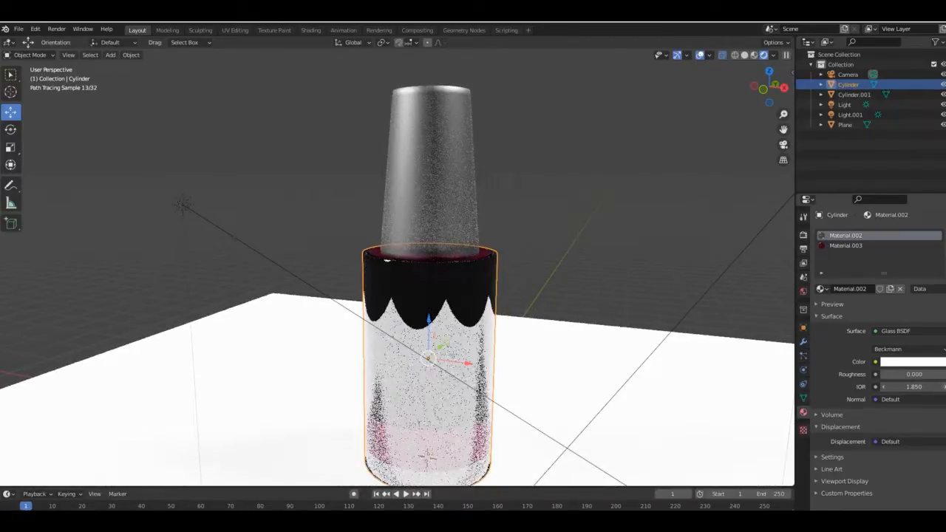
left_click(944, 386)
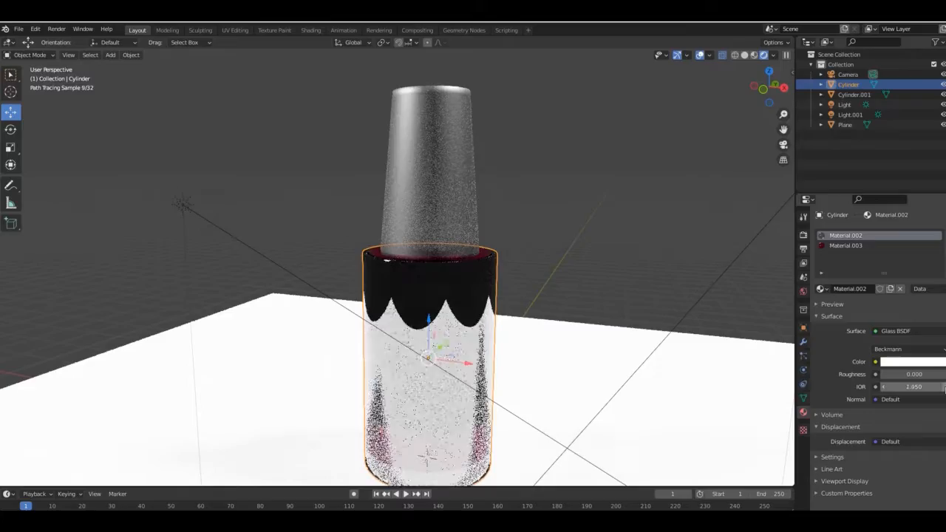
left_click(944, 387)
left_click(944, 387)
Set the IOR of the outer glass material to 1.050.
left_click_drag(945, 389, 940, 389)
left_click(884, 387)
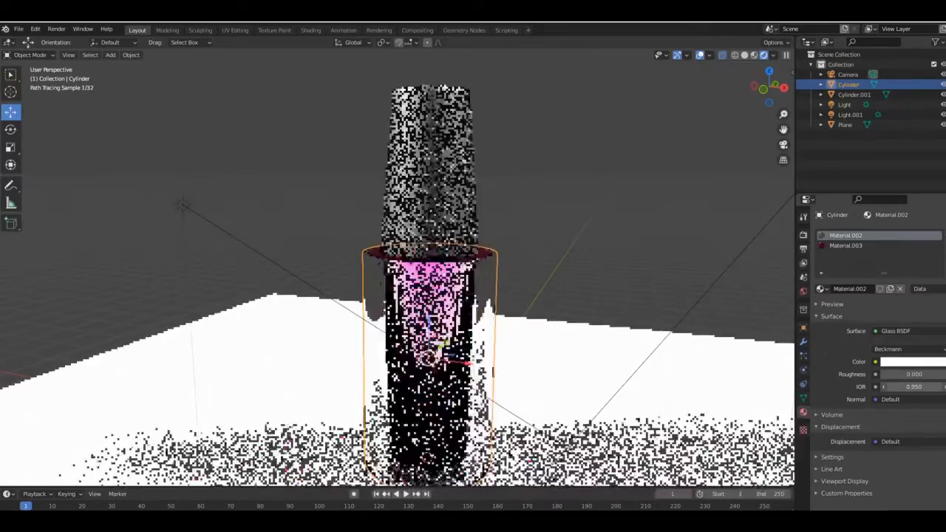
left_click(884, 389)
left_click(884, 389)
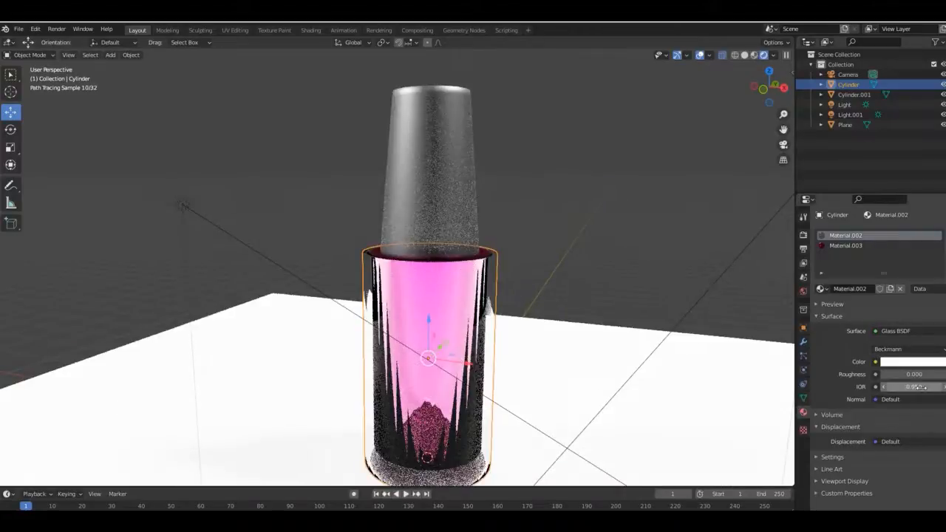
left_click(945, 389)
left_click(945, 389)
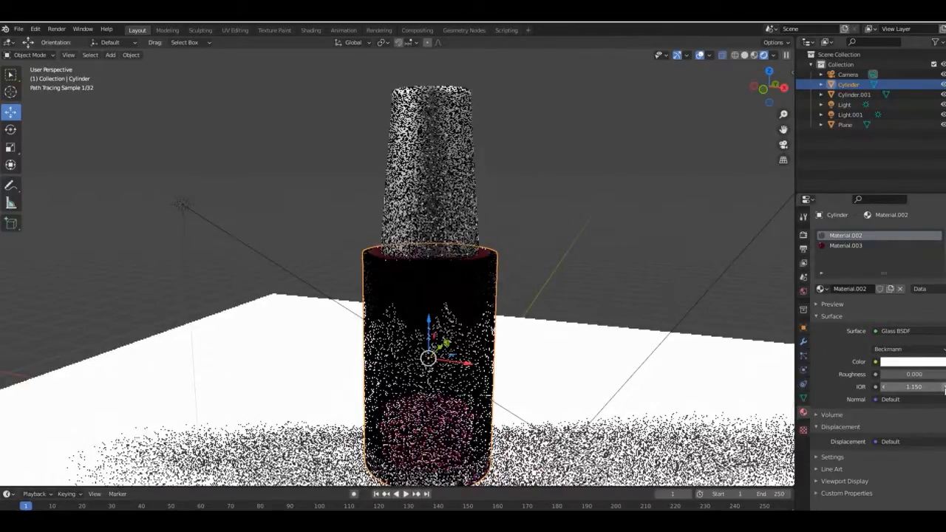
left_click(882, 386)
Hide the cap to examine the bottle body without it, and show it again.
left_click_drag(784, 114, 784, 129)
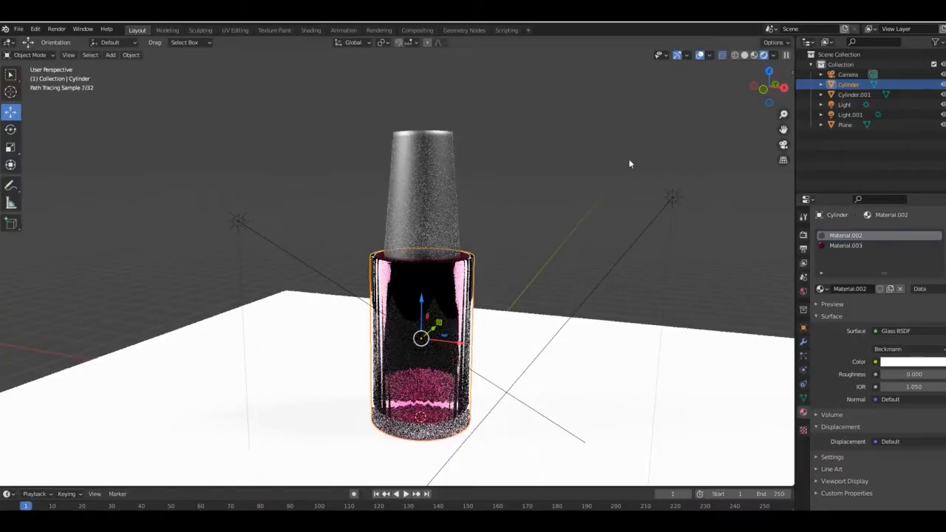
left_click(854, 95)
left_click(943, 94)
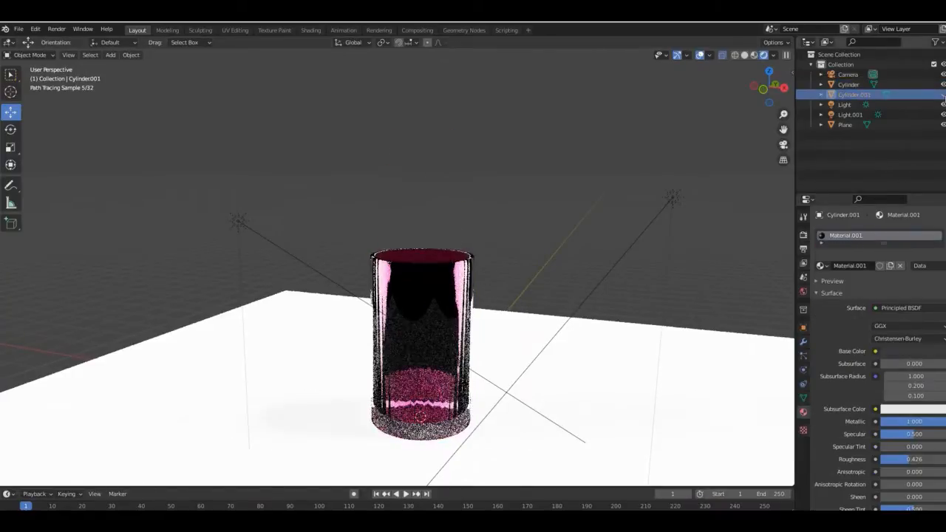
left_click(943, 94)
Raise the roughness of the bottle's pink inner material to about 0.55.
left_click(849, 85)
left_click(889, 375)
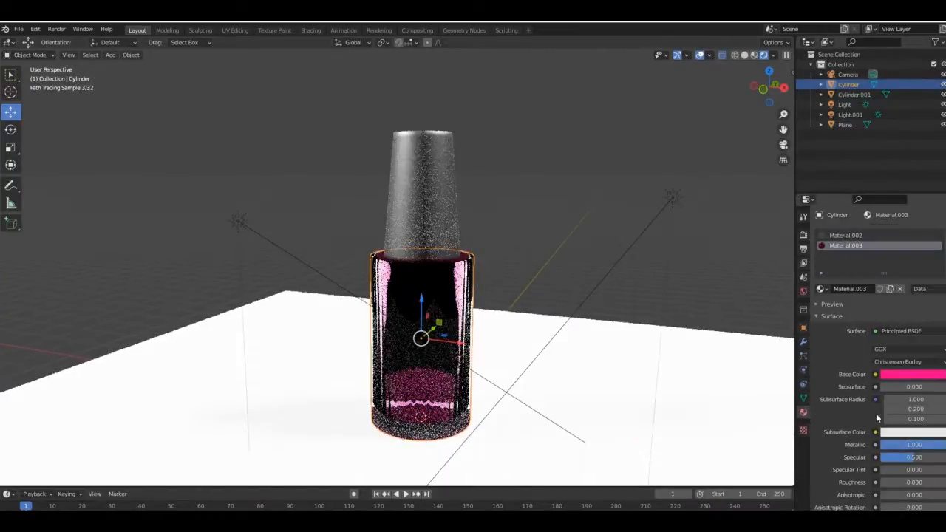
scroll(848, 411, "down", 6)
scroll(847, 412, "up", 6)
left_click_drag(892, 483, 938, 483)
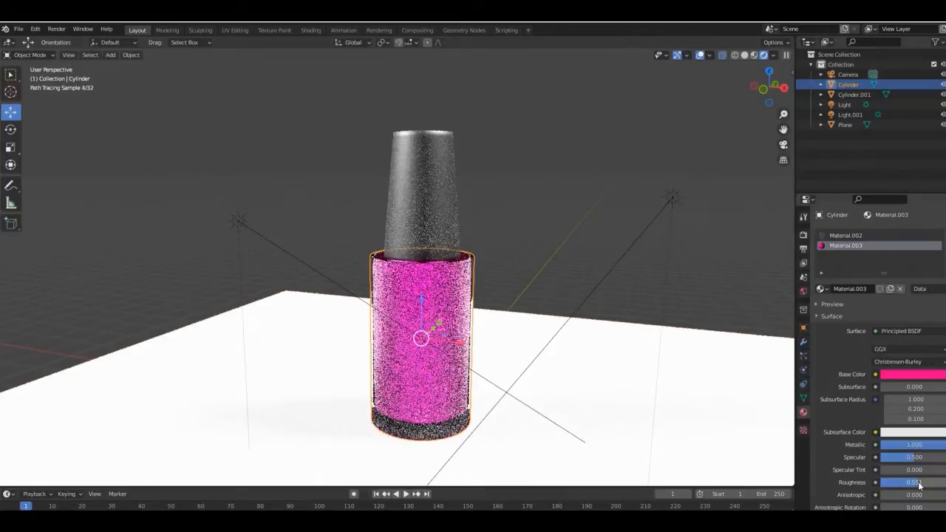
Give the floor plane a new material and darken its base color to black.
left_click(845, 125)
left_click(850, 267)
left_click(903, 351)
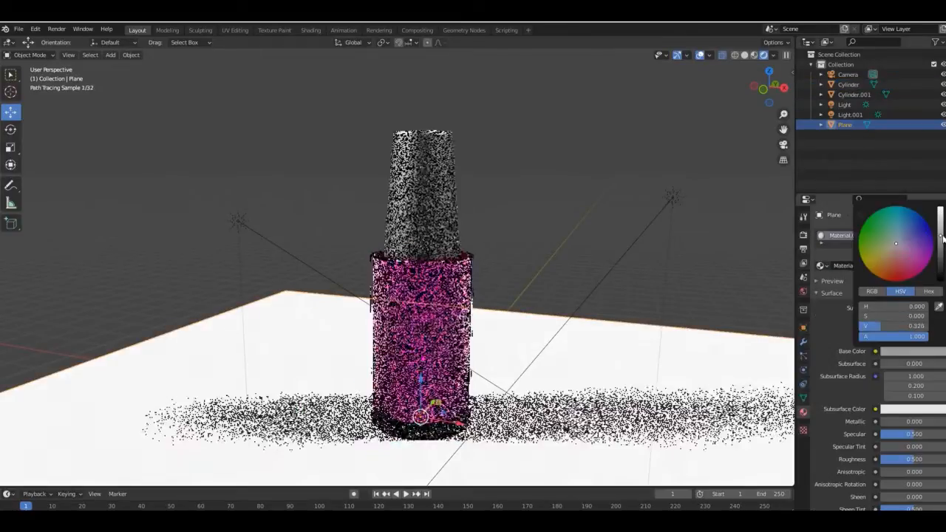
left_click_drag(940, 248, 941, 279)
left_click(496, 284)
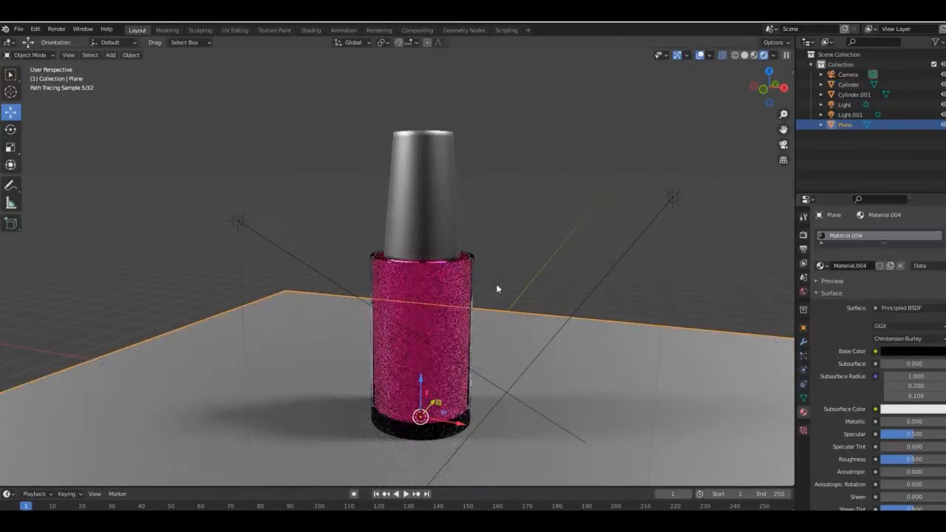
Scale the bottle's pink inner faces inward slightly to leave a gap between them and the outer glass.
middle_click_drag(497, 284, 581, 179)
left_click(452, 303)
key("Tab")
key("s")
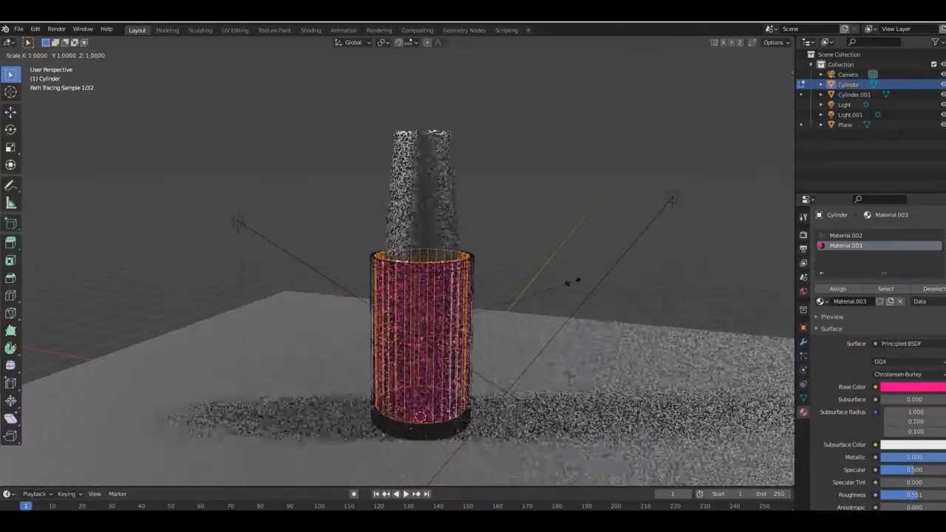
left_click(569, 285)
key("Tab")
left_click(569, 283)
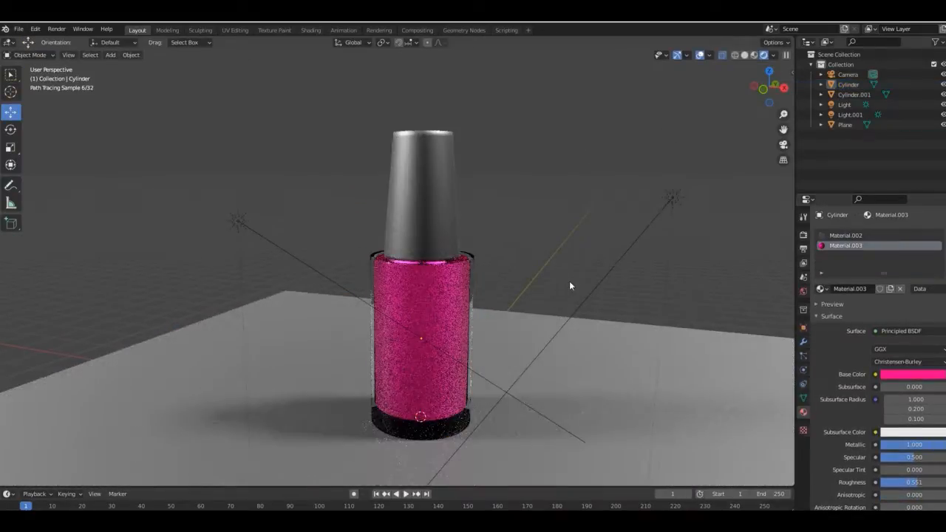
Darken the cap material's base color to near black, with metallic 0.772 and roughness 0.250.
left_click_drag(767, 94, 766, 79)
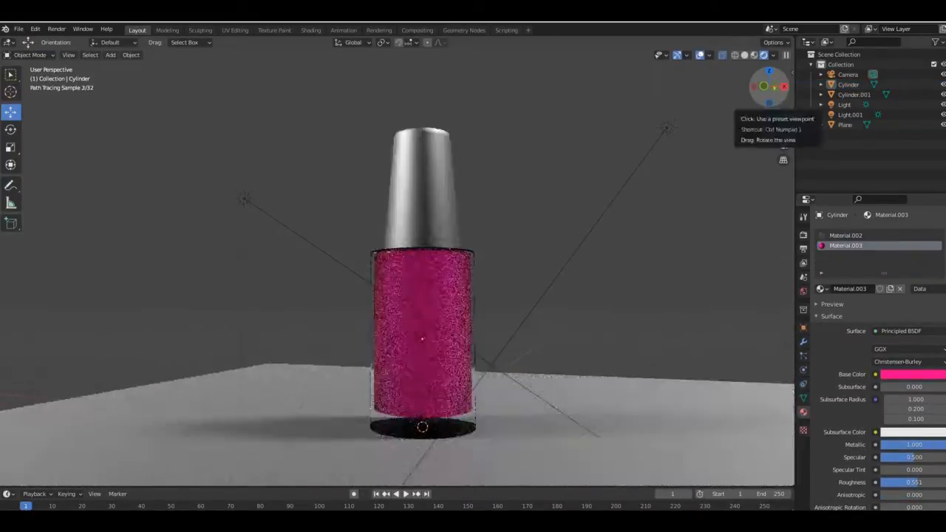
left_click(425, 185)
left_click(913, 351)
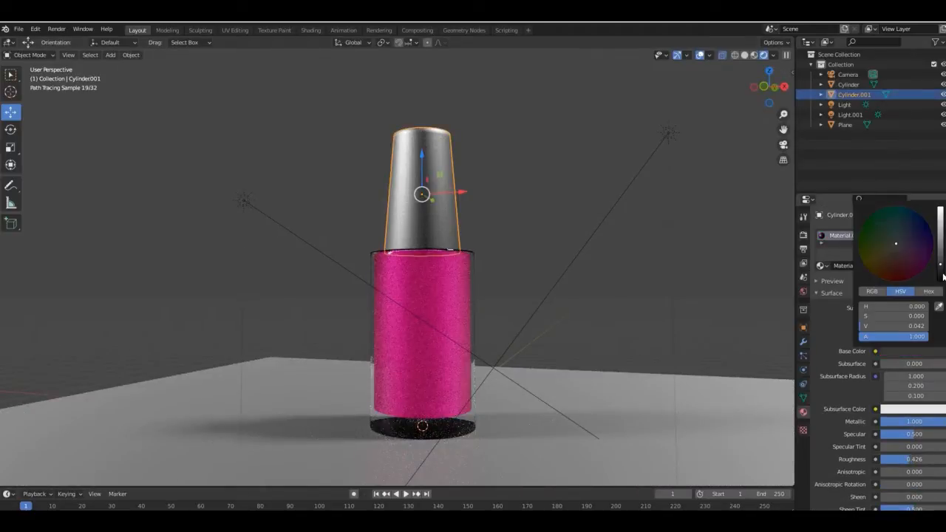
left_click_drag(941, 222, 942, 277)
mouse_move(916, 459)
left_mouse_down()
mouse_move(902, 459)
mouse_move(914, 459)
left_mouse_up()
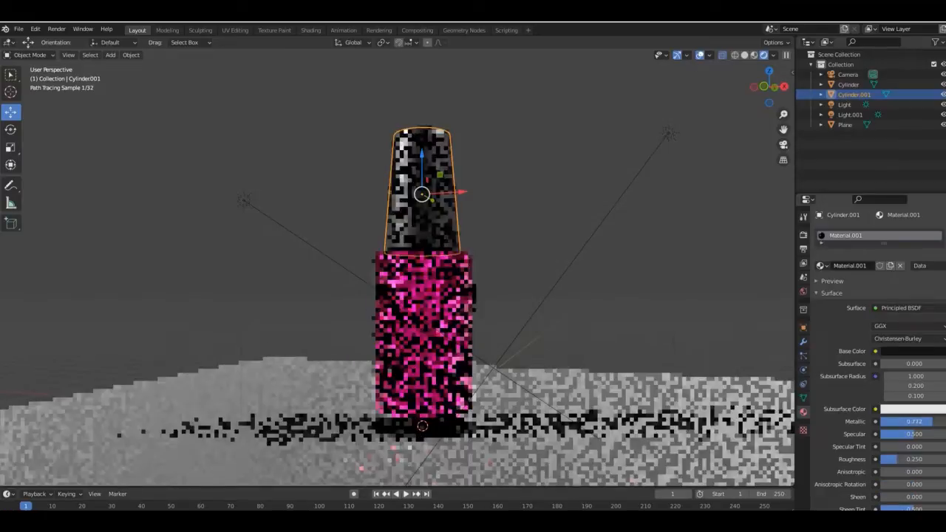
Try black and light grey as the world background color.
left_click(253, 397)
left_click(738, 258)
left_click(804, 291)
left_click(913, 293)
left_click_drag(940, 204, 941, 181)
left_click(718, 421)
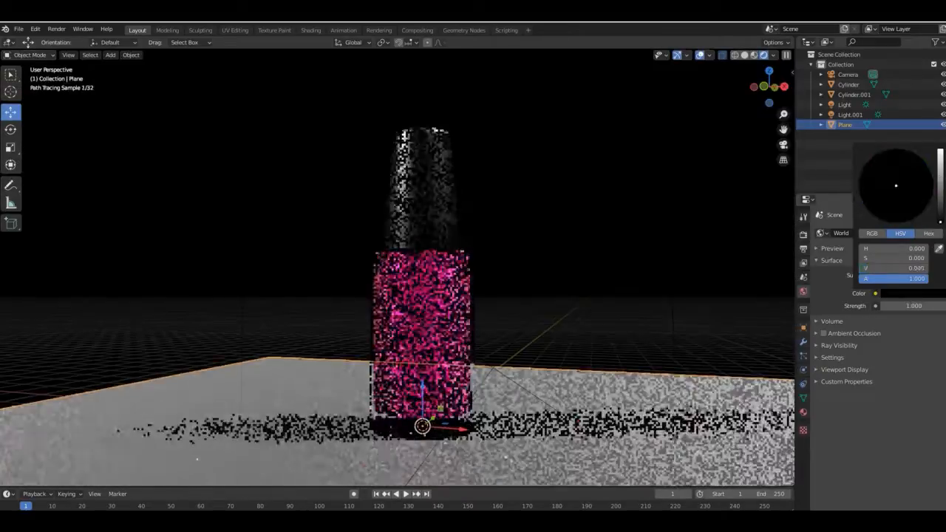
left_click(896, 293)
left_click_drag(941, 215, 940, 164)
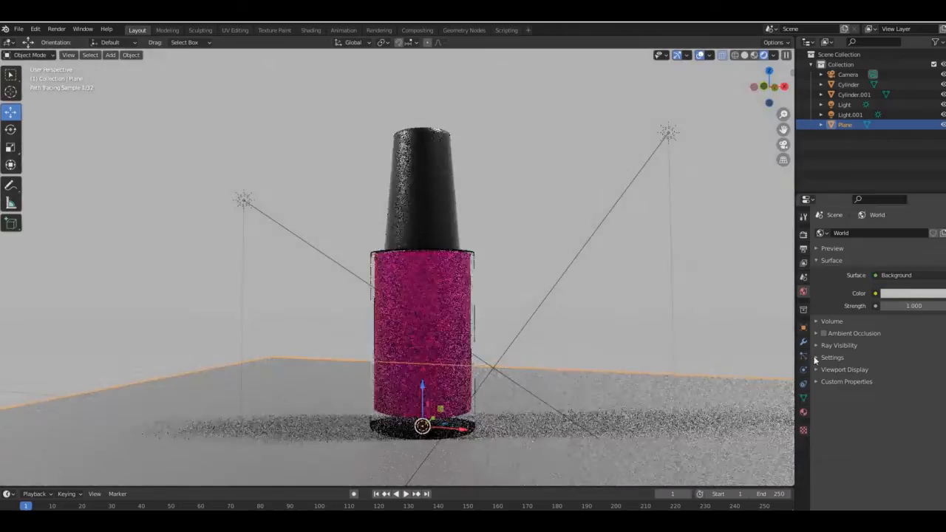
Make the floor material reflective with metallic at about 0.934 and roughness at about 0.316.
left_click(804, 413)
left_click(893, 351)
left_click_drag(884, 422, 944, 422)
left_click_drag(887, 459, 902, 459)
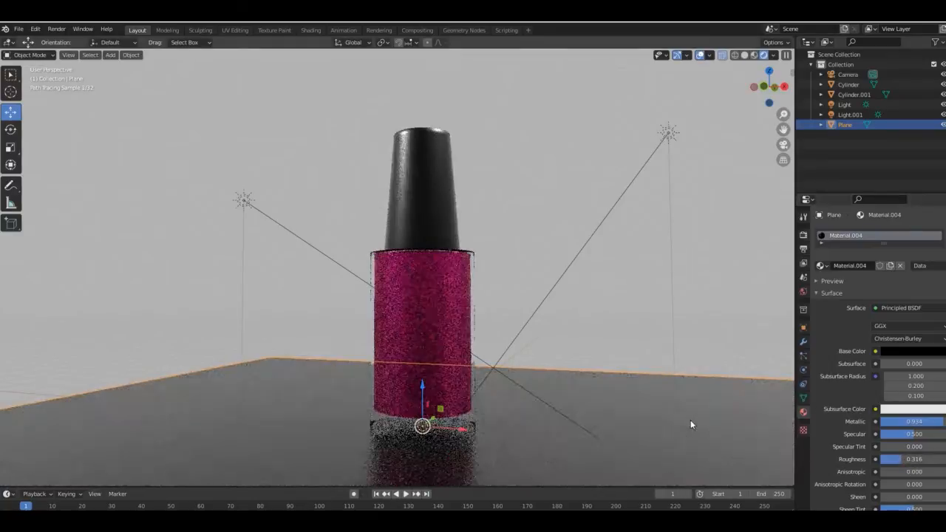
Set the world background color to dark grey.
left_click(803, 291)
left_click(910, 293)
left_click_drag(941, 155, 941, 203)
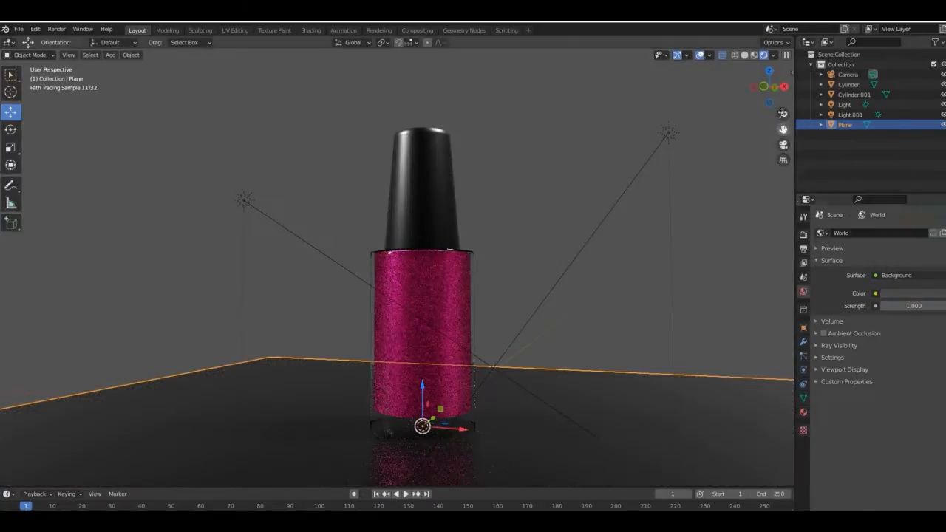
Add a cube in solid view and scale it along X and Z into a long, thin panel.
left_click_drag(784, 114, 782, 111)
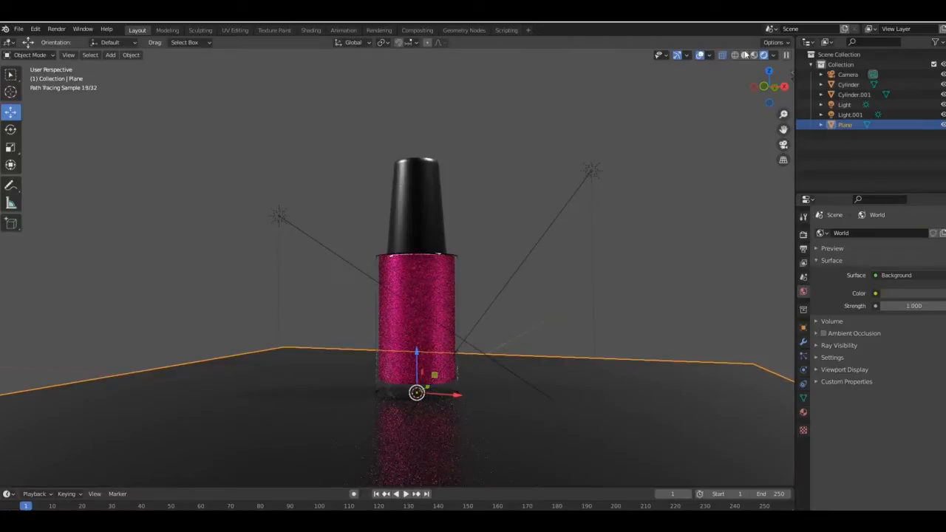
left_click(745, 55)
key("shift+a")
left_click(309, 157)
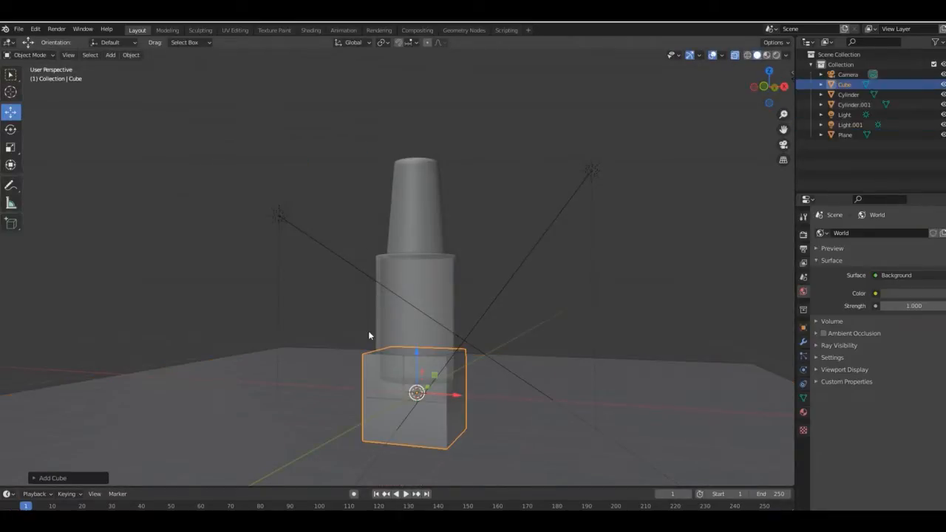
key("s")
key("x")
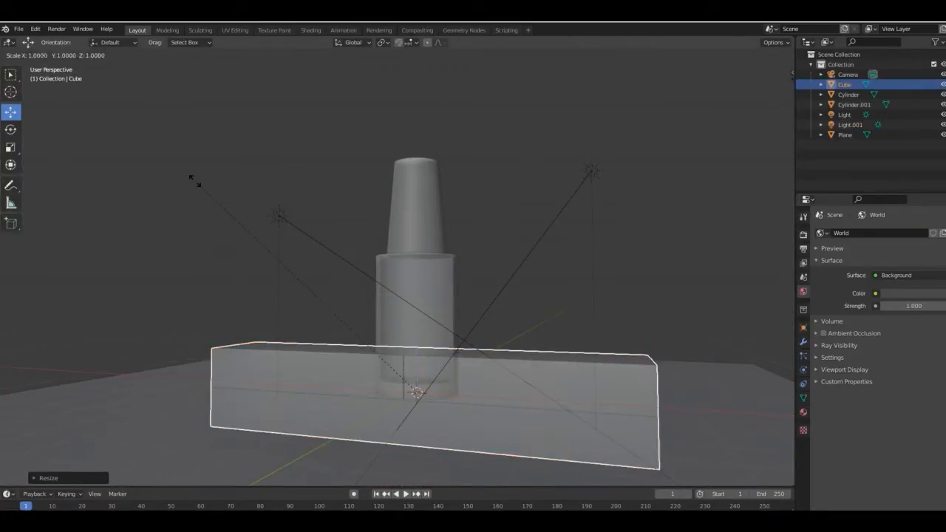
key("z")
left_click(430, 380)
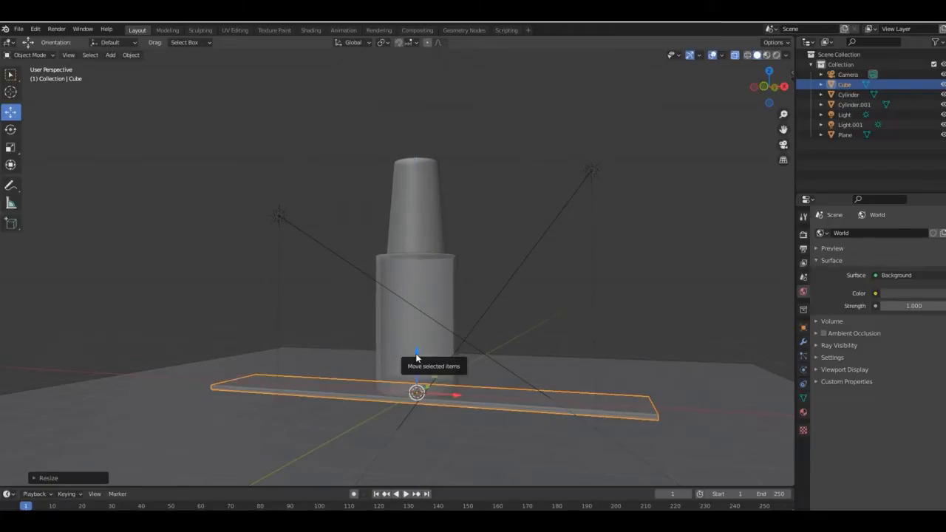
Raise the panel high above the bottle and align the camera to the current view.
left_click_drag(416, 357, 419, 47)
key("ctrl+alt+KP_0")
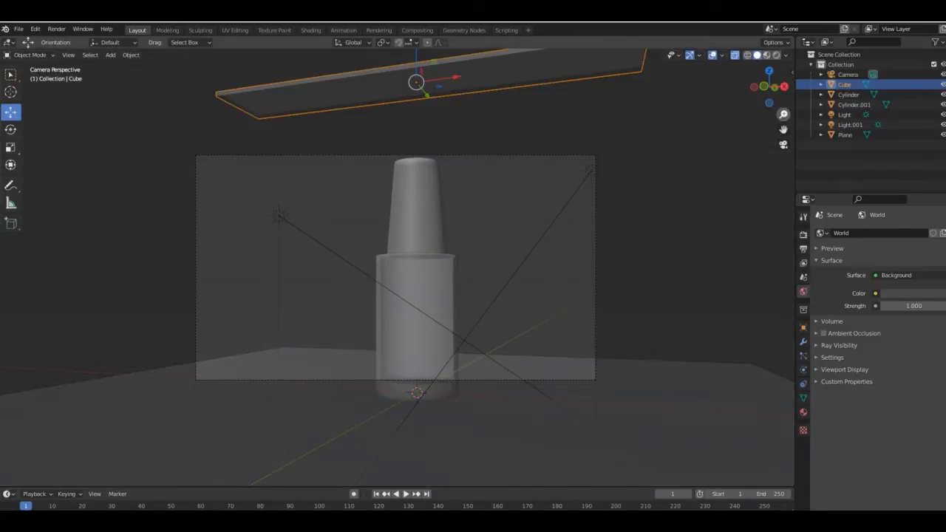
left_click_drag(784, 114, 784, 170)
left_click_drag(405, 140, 406, 134)
left_click(784, 145)
Divide the panel lengthwise into strips with five evenly spaced loop cuts.
left_click_drag(782, 100, 725, 158)
key("Tab")
key("2")
left_click(706, 366)
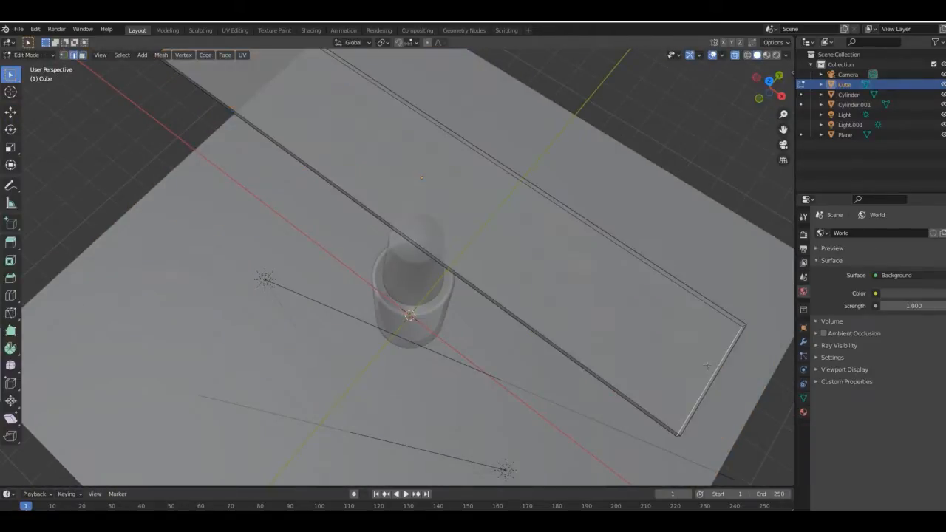
scroll(689, 369, "up", 4)
left_click(690, 369)
left_click(689, 370)
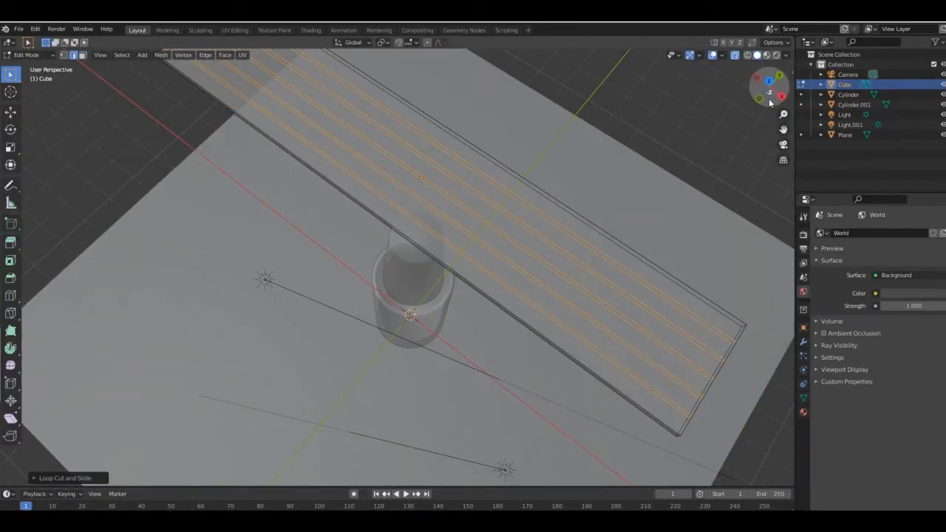
Hide the floor plane and scale down the faces on the panel's underside slightly.
left_click_drag(771, 90, 766, 55)
left_click(735, 56)
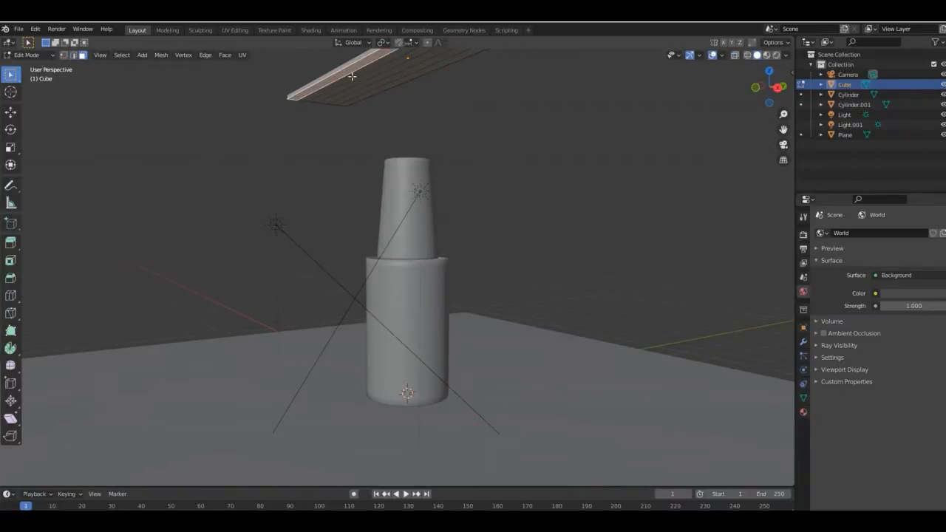
left_click(770, 103)
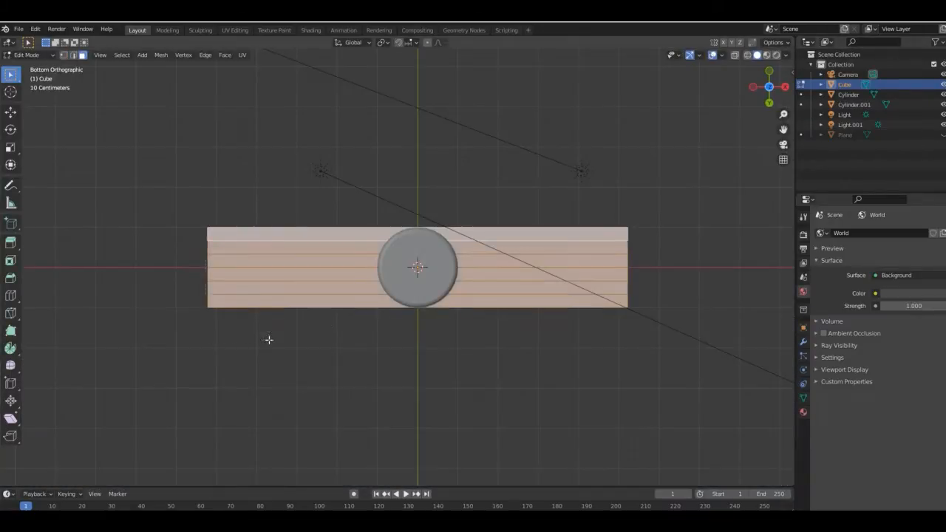
key("KP_7")
key("KP_0")
left_click_drag(783, 114, 649, 136)
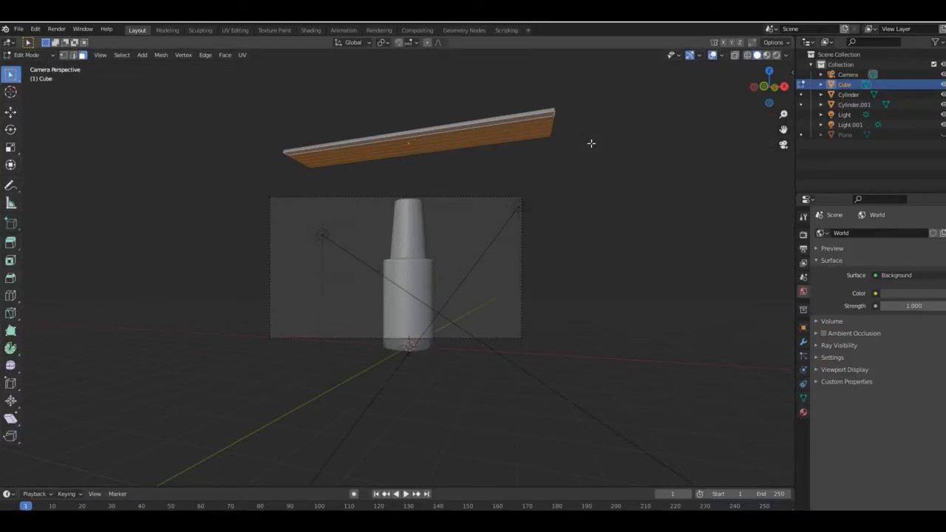
key("s")
left_click(566, 143)
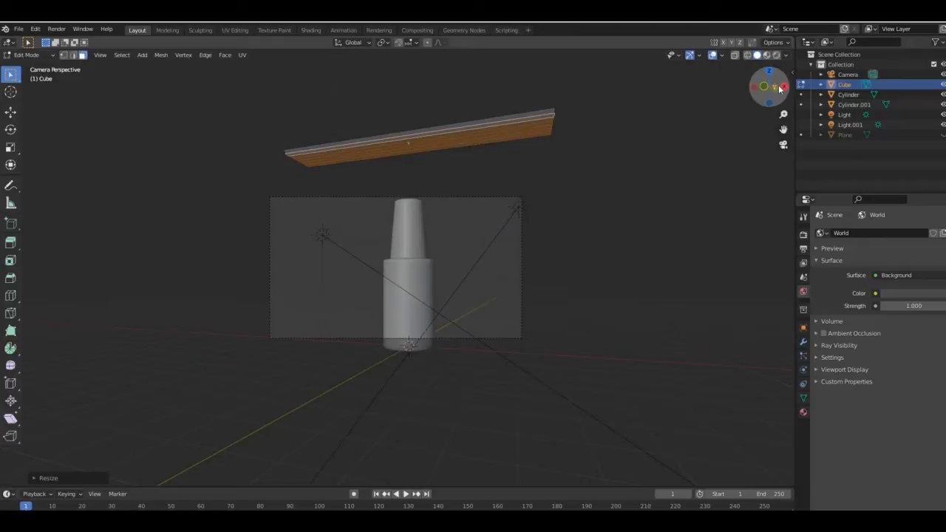
Inset every second strip on the panel's underside, starting with the strip at one long edge.
left_click_drag(780, 88, 772, 51)
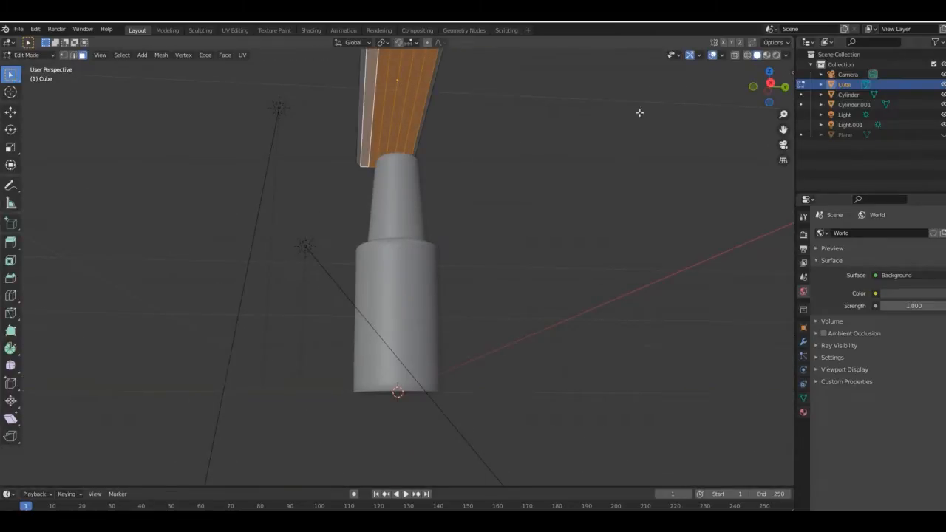
left_click(769, 102)
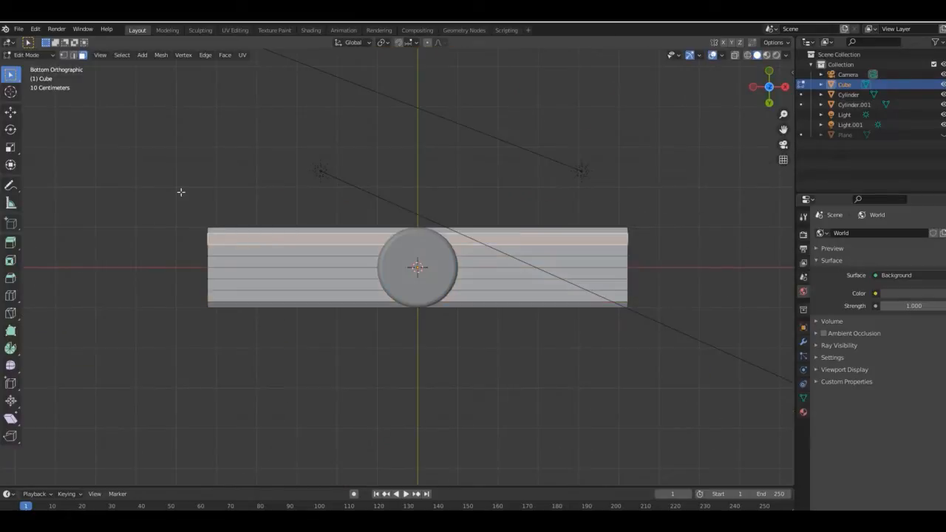
left_click(227, 287, "shift")
key("i")
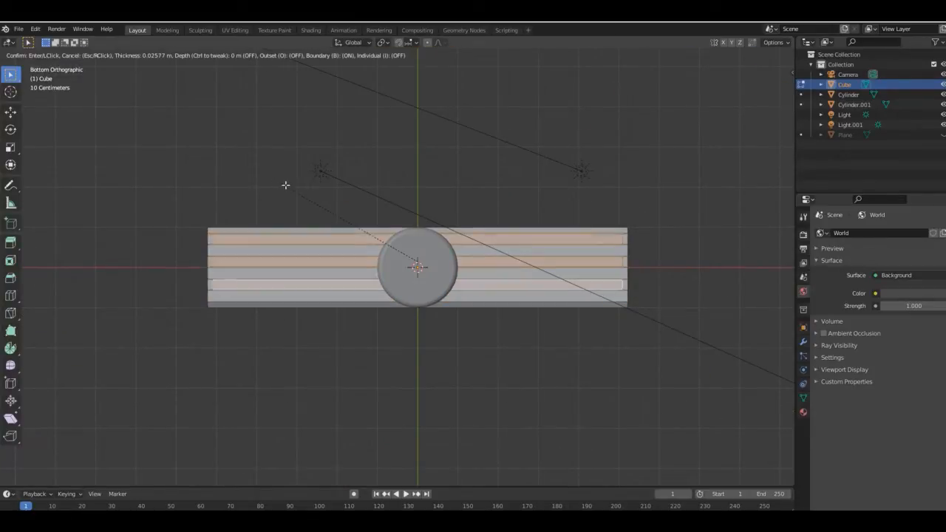
left_click(286, 185)
Inset the three remaining strips on the panel's underside by about 0.07 m.
left_click(245, 252)
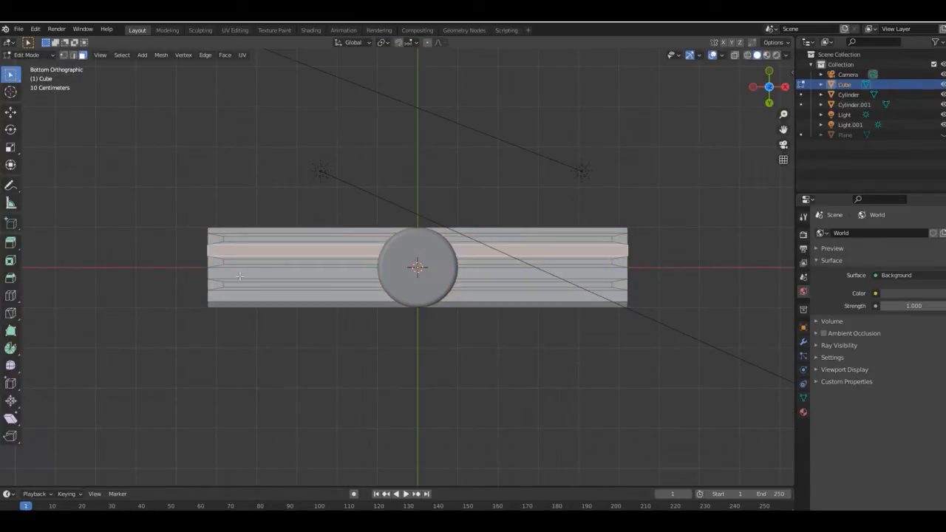
left_click(241, 274, "shift")
left_click(239, 298, "shift")
key("i")
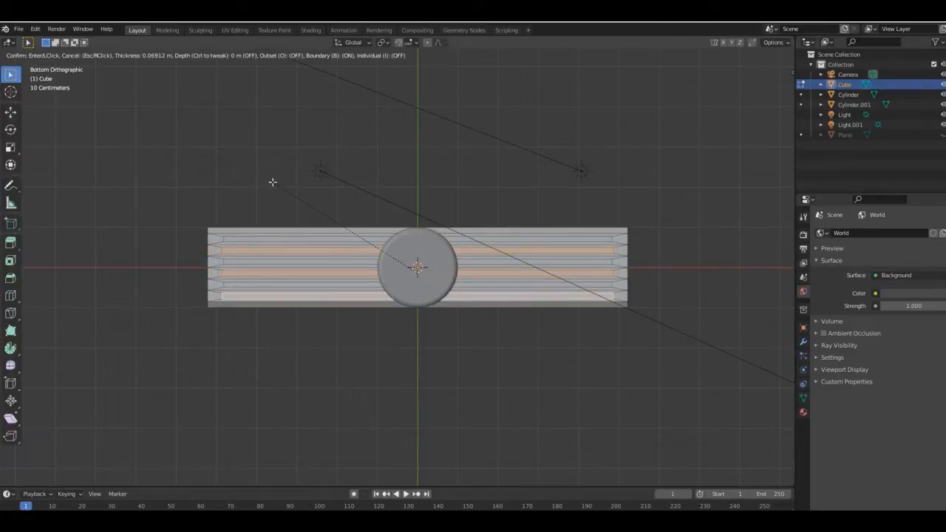
left_click(273, 182)
Create two materials on the panel and assign the second one to the three selected inset strips.
left_click(804, 412)
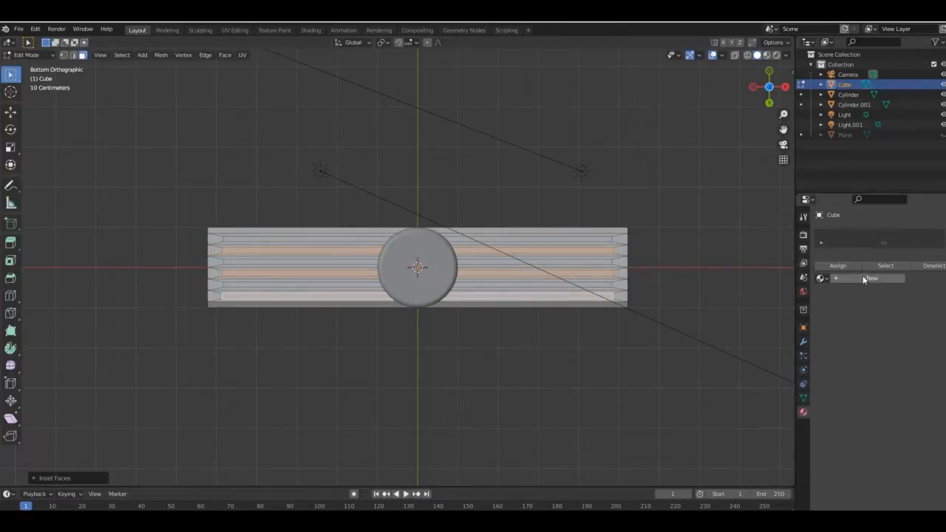
left_click(865, 280)
left_click(945, 236)
left_click(843, 300)
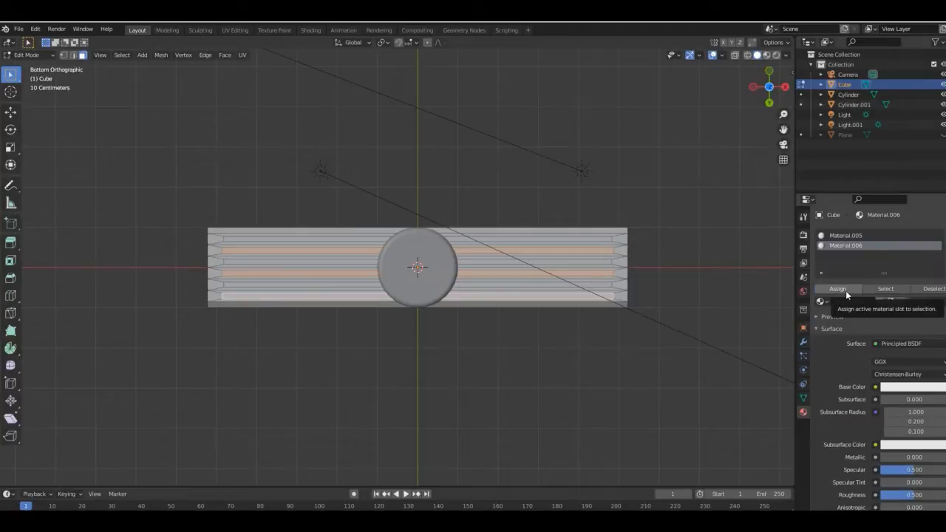
left_click(846, 292)
Make the strip material emit white light at strength 4 and preview it rendered through the camera.
scroll(902, 370, "down", 13)
left_click(904, 361)
left_click_drag(942, 257, 942, 215)
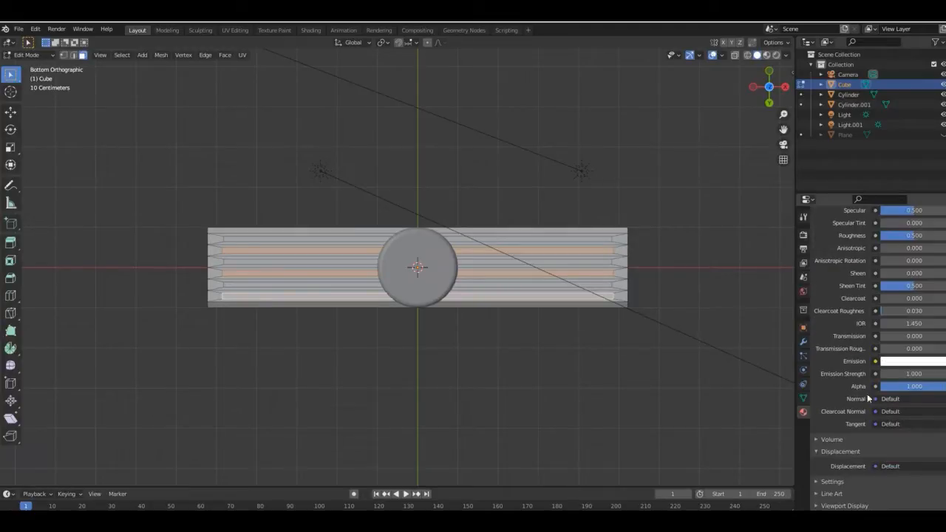
type("4")
key("Return")
left_click(767, 56)
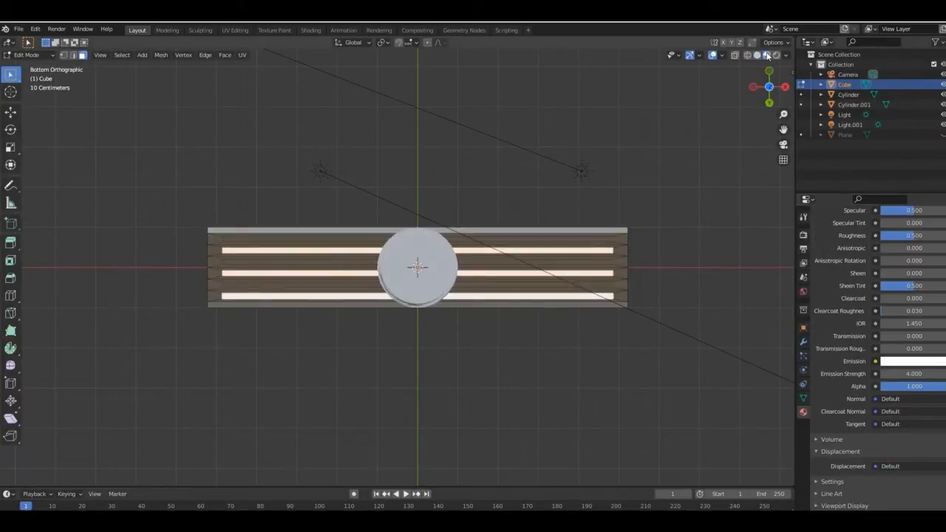
key("KP_0")
left_click(775, 55)
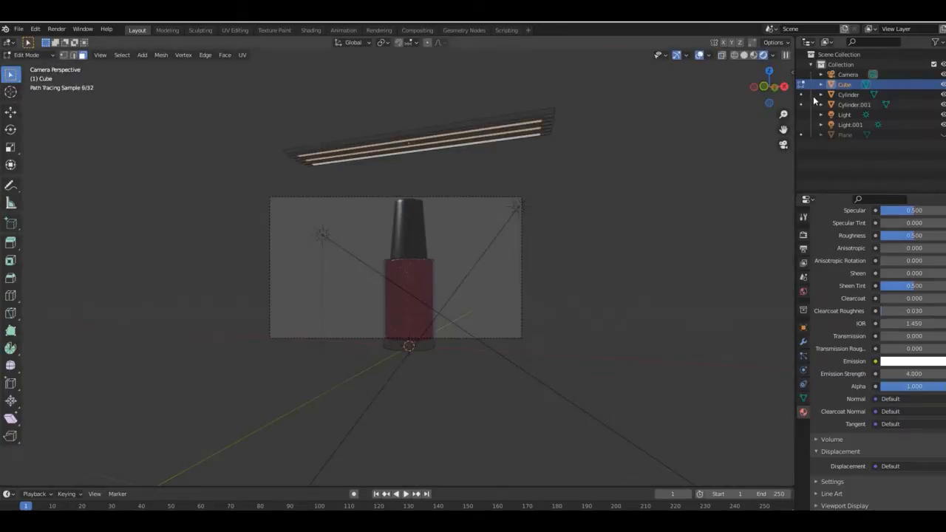
Lock the camera to the view in solid shading and zoom out until the whole bottle is in frame.
left_click_drag(773, 75, 736, 75)
left_click(745, 55)
left_click(788, 116)
left_click(761, 193)
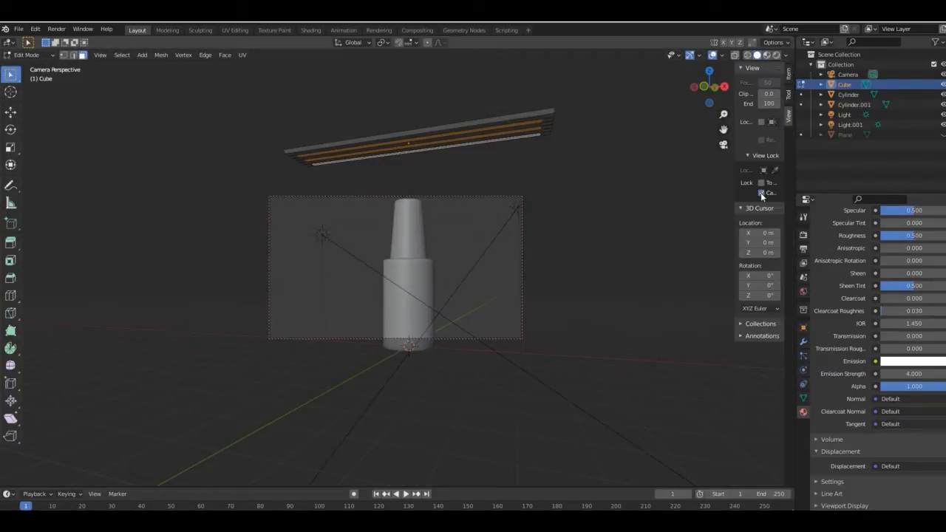
mouse_move(724, 115)
left_mouse_down()
mouse_move(724, 129)
mouse_move(725, 115)
left_mouse_up()
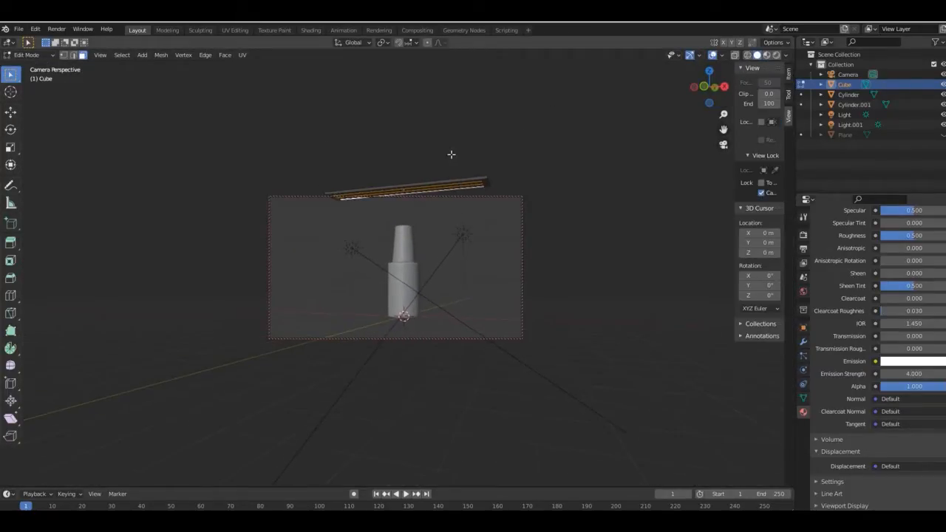
Move the light panel up out of the camera frame and show the floor plane again.
key("Tab")
left_click_drag(404, 148, 404, 143)
mouse_move(724, 114)
left_mouse_down()
mouse_move(724, 85)
mouse_move(731, 163)
mouse_move(724, 106)
left_mouse_up()
left_click(943, 134)
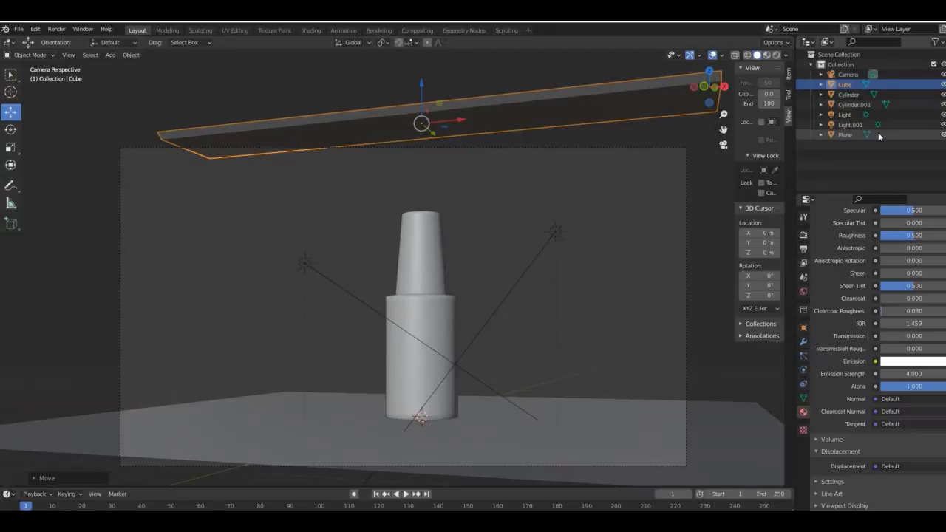
Raise the light panel in rendered preview and lock the camera to the view, facing the bottle straight on.
left_click(776, 56)
left_click_drag(423, 98, 411, 71)
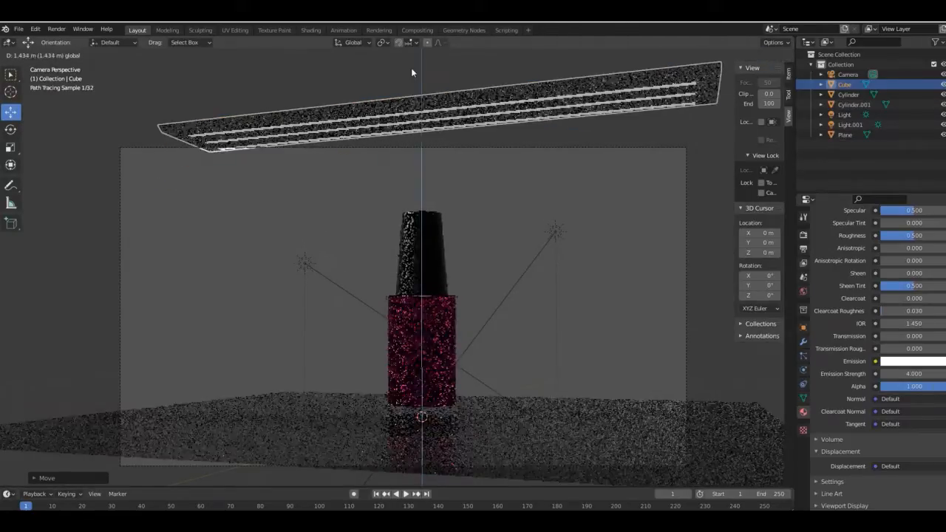
left_click_drag(702, 83, 722, 151)
key("KP_0")
left_click(762, 193)
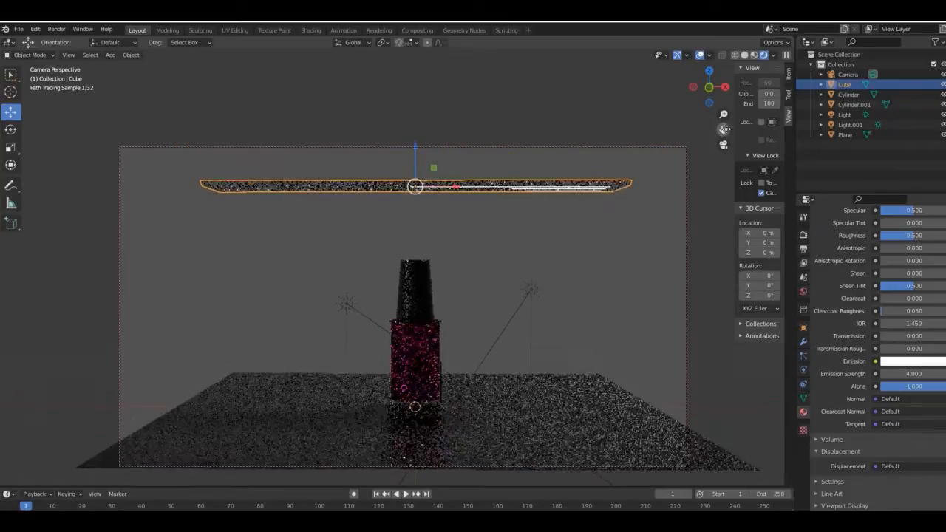
Raise the light panel towards the upper edge of the camera frame and unlock the camera from the view.
left_click_drag(414, 137, 415, 115)
left_click(761, 193)
mouse_move(724, 130)
left_mouse_down()
mouse_move(724, 81)
mouse_move(726, 117)
left_mouse_up()
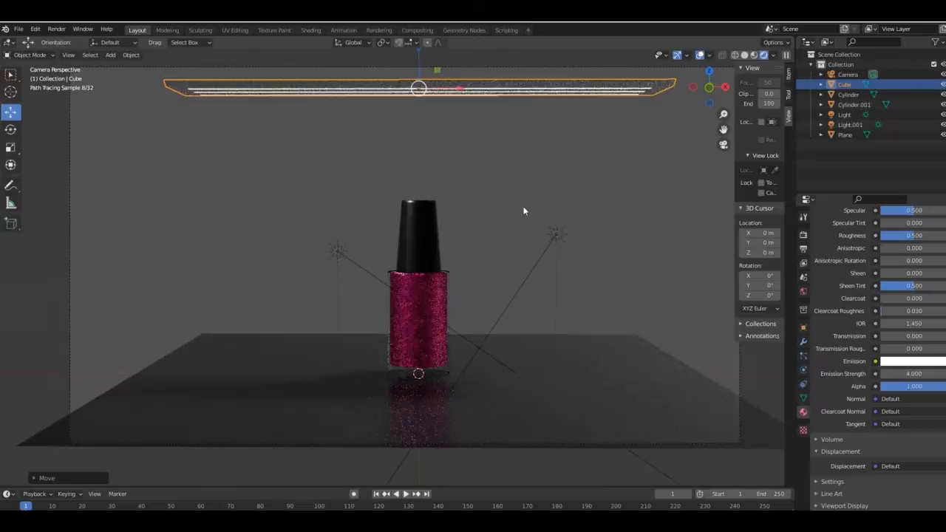
Make the floor plane's material more mirror-like with roughness 0.044 and metallic 0.978.
left_click(556, 370)
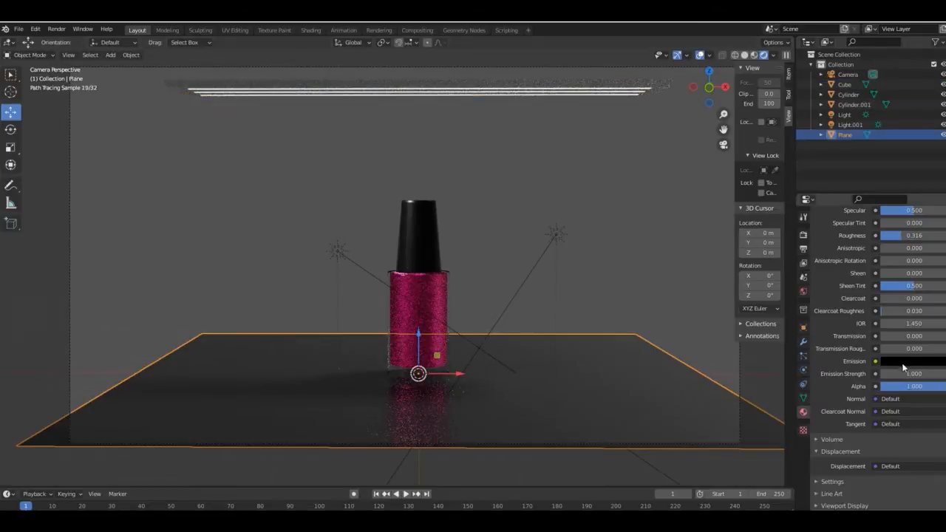
scroll(902, 366, "up", 10)
left_click(905, 351)
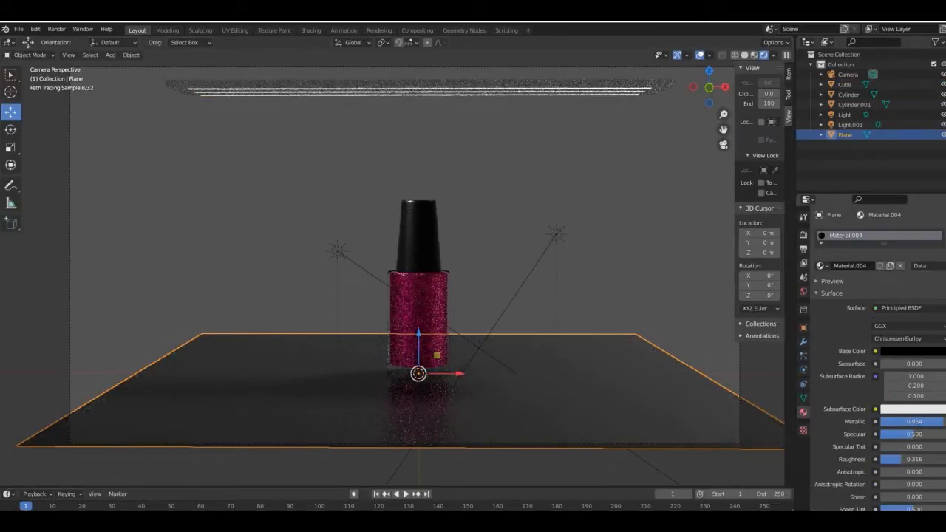
left_click_drag(902, 460, 883, 458)
left_click_drag(904, 422, 902, 422)
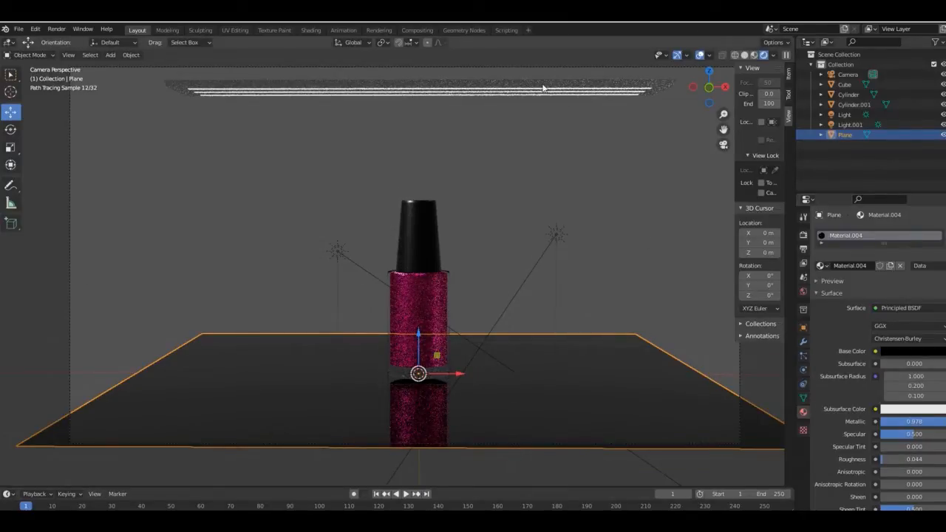
Shift the sun on the bottle's right slightly along Y and re-aim it at the bottle body.
left_click(551, 232)
left_click_drag(567, 249, 582, 264)
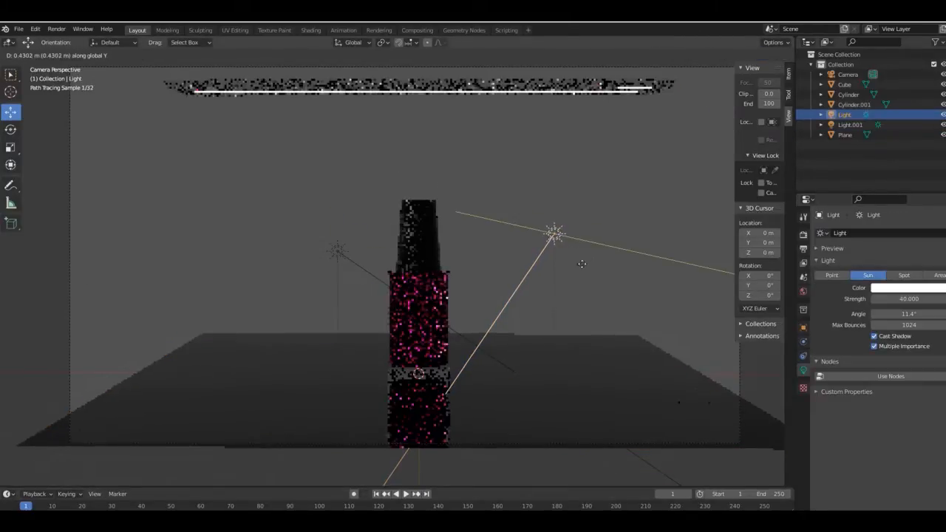
left_click_drag(533, 245, 565, 304)
left_click_drag(467, 281, 467, 285)
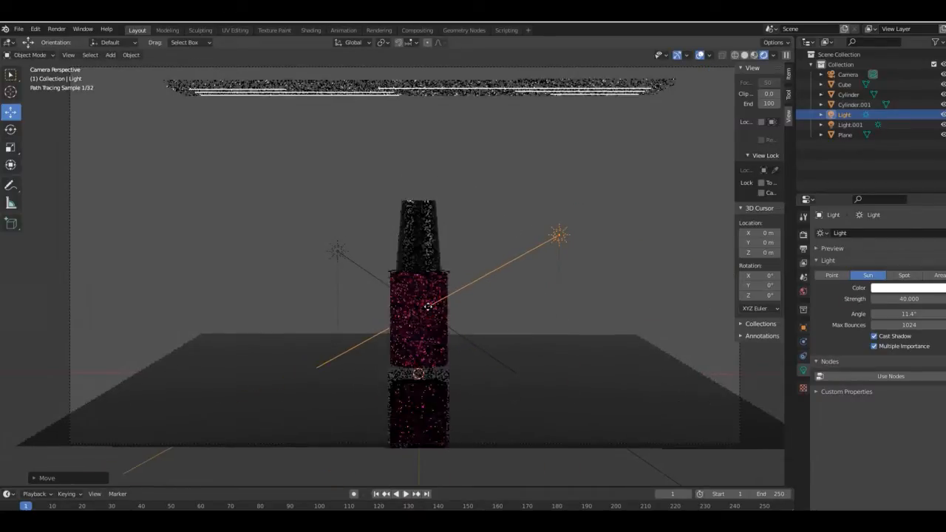
Set the floor plane's base colour to a very dark tint with saturation 0.510 and value 0.015.
left_click(502, 354)
left_click(906, 352)
left_click(941, 272)
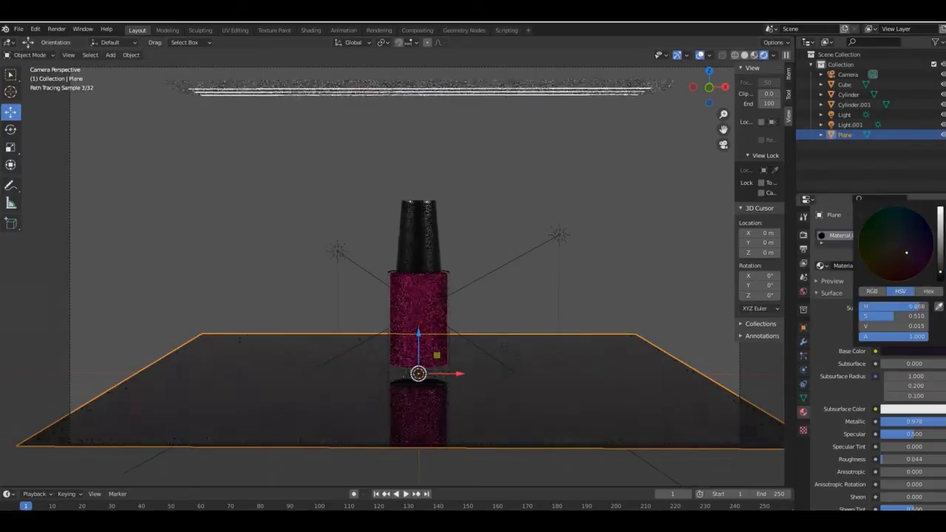
left_click(605, 310)
Brighten the world background colour to grey and select the overhead light panel.
left_click(803, 291)
left_click(907, 293)
left_click_drag(941, 189, 941, 169)
left_click(642, 88)
left_click(907, 294)
Set the panel's second material to a black base colour with roughness 0.826.
left_click(803, 413)
left_click(903, 374)
left_click_drag(941, 241, 941, 306)
left_click_drag(915, 482, 938, 482)
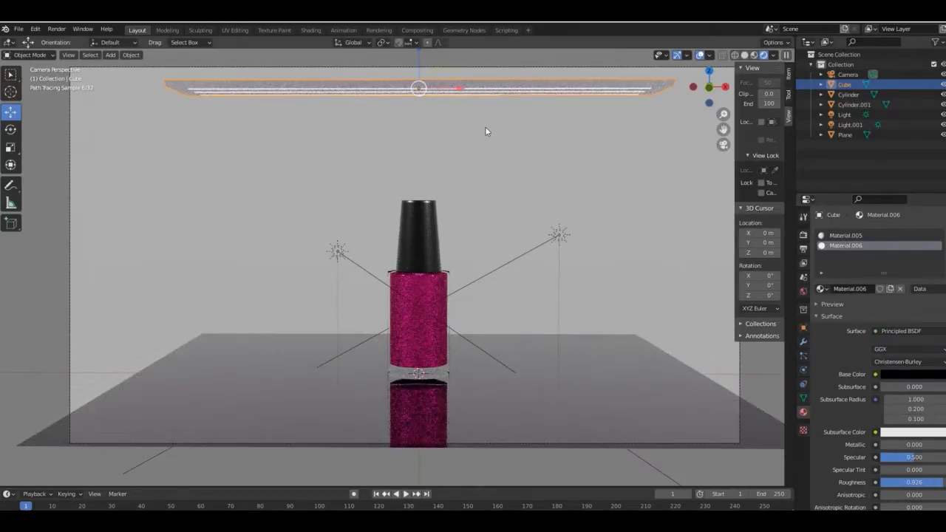
Lighten the world background colour slightly further.
left_click(803, 292)
left_click(904, 293)
mouse_move(940, 178)
left_mouse_down()
mouse_move(941, 195)
mouse_move(941, 174)
left_mouse_up()
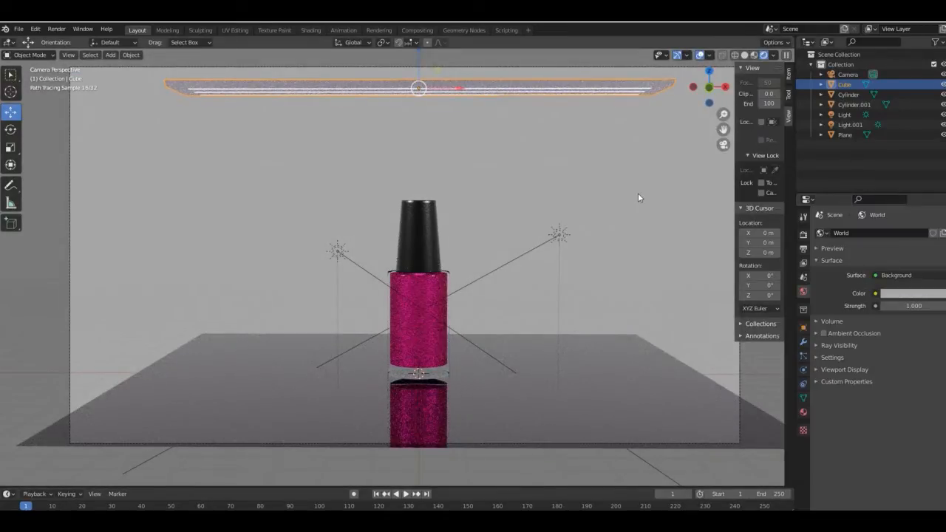
Set the roughness of the bottle cap's black material to 0.235.
left_click(433, 222)
left_click(804, 412)
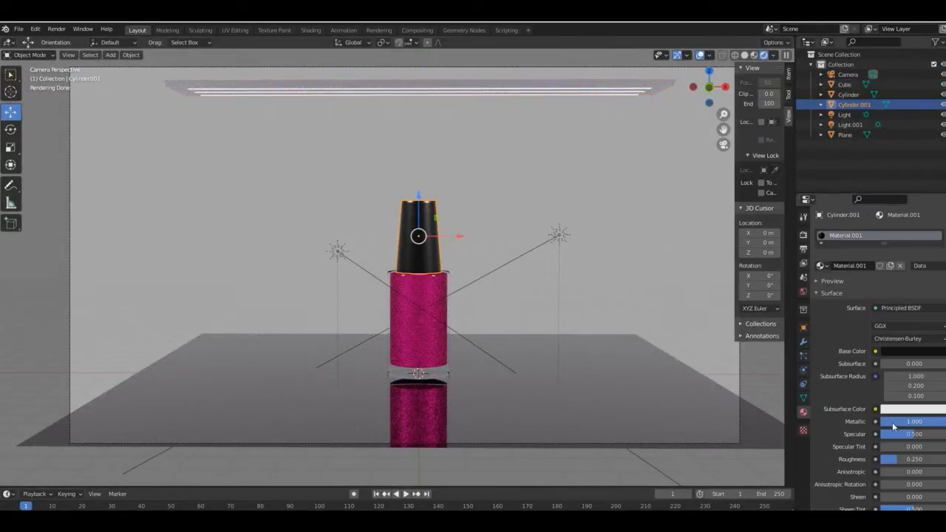
mouse_move(897, 460)
left_mouse_down()
mouse_move(905, 460)
mouse_move(896, 458)
left_mouse_up()
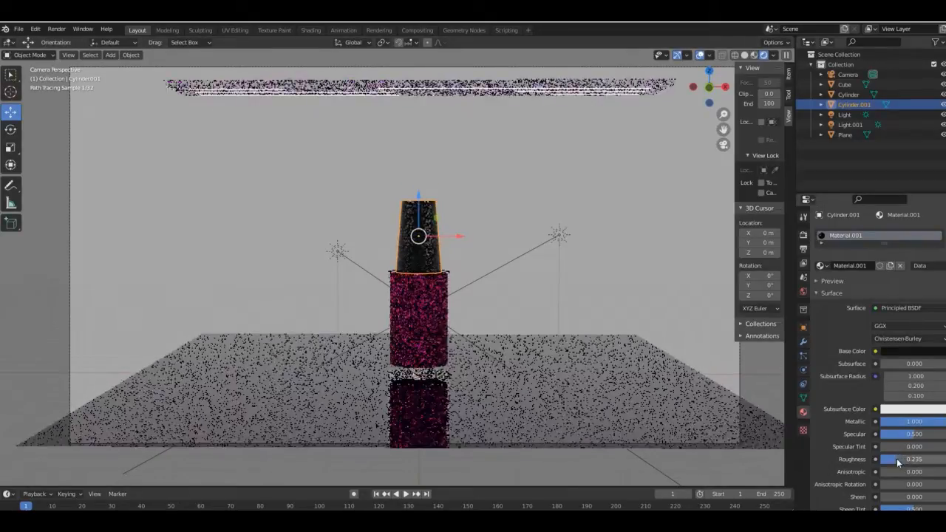
Duplicate the cap and bottle body together and place the copy to the right of the original.
left_click(412, 300, "shift")
right_click(412, 300)
left_click(412, 300)
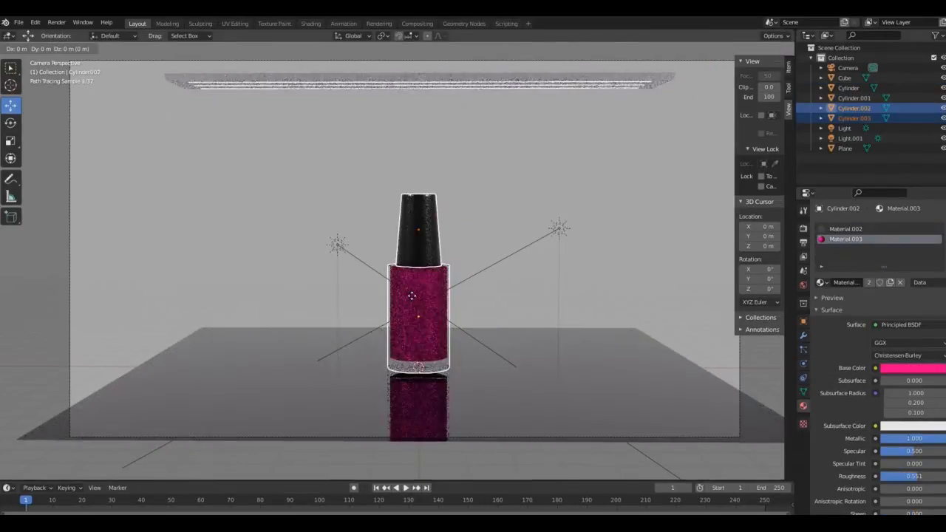
left_click(501, 288)
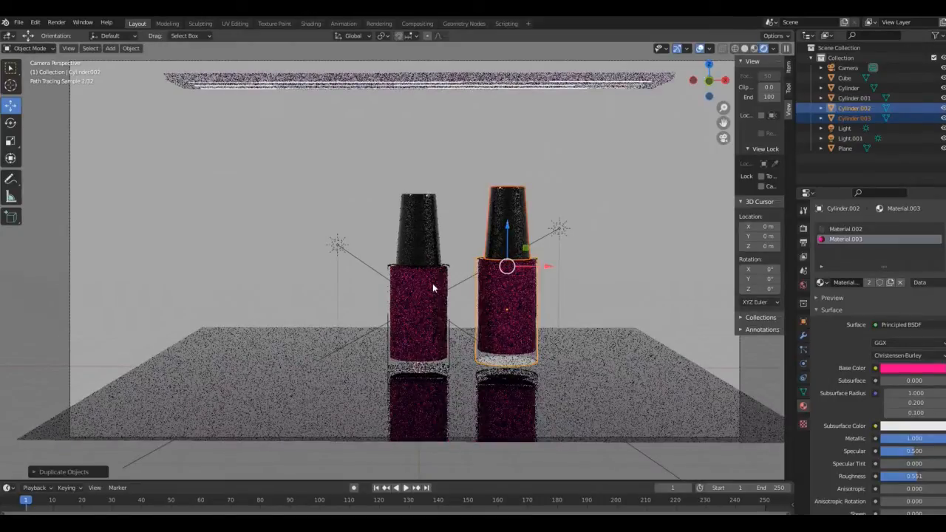
Rotate the copied bottle 90° about Y to lie flat and turn it about Z so its cap points towards the camera.
type("ry90")
key("Return")
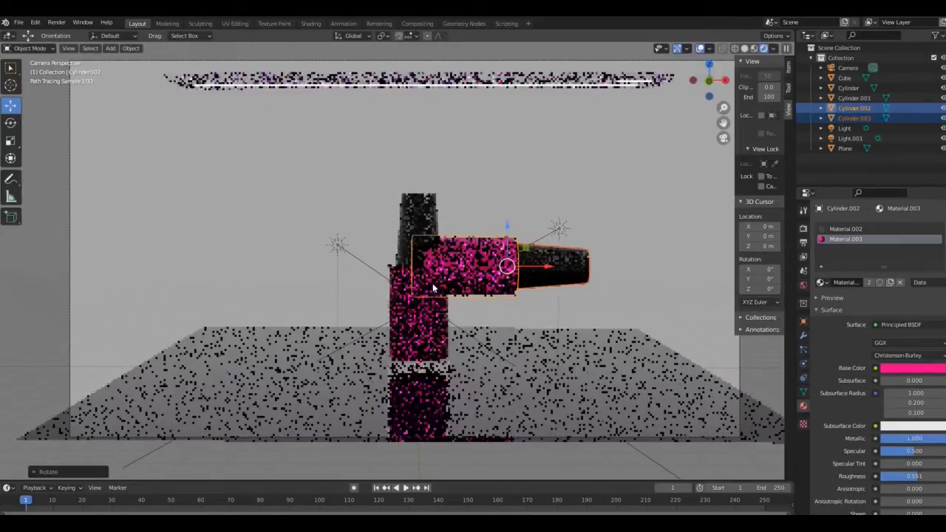
key("r")
key("z")
left_click(528, 212)
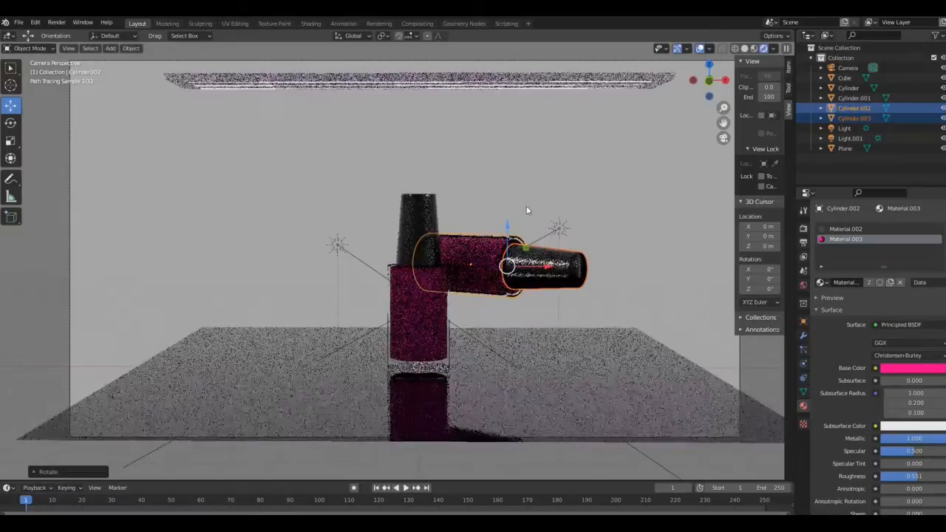
Lower the lying bottle onto the floor and move it right along X, checking its height in front view.
left_click_drag(507, 226, 507, 327)
left_click_drag(548, 366, 610, 366)
left_click_drag(570, 326, 569, 319)
key("KP_1")
key("g")
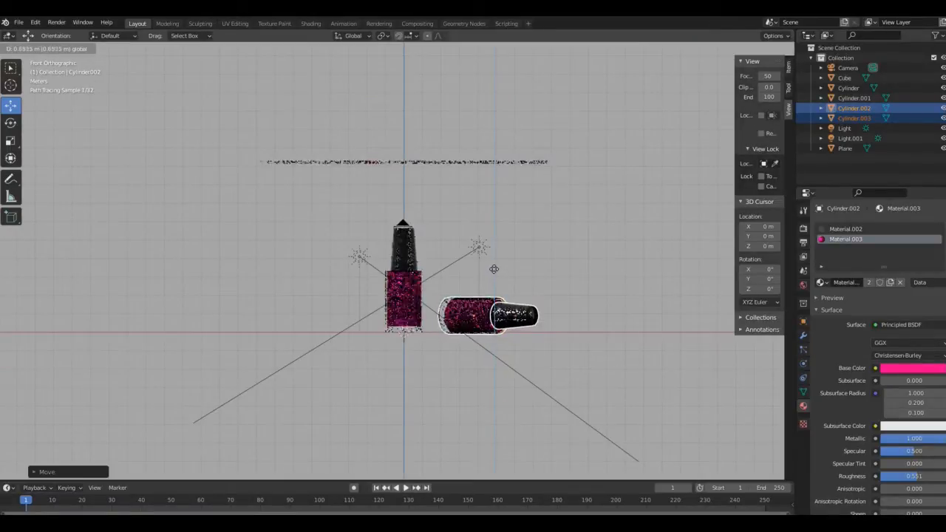
left_click(493, 267)
key("KP_0")
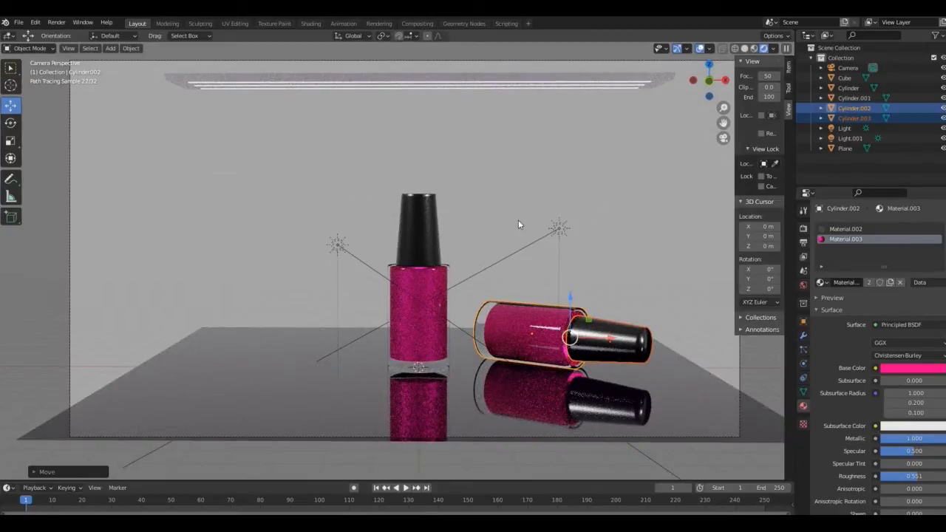
Move the standing bottle and its cap left along X to balance the composition.
left_click(430, 276)
left_click(435, 253, "shift")
left_click_drag(451, 275, 383, 277)
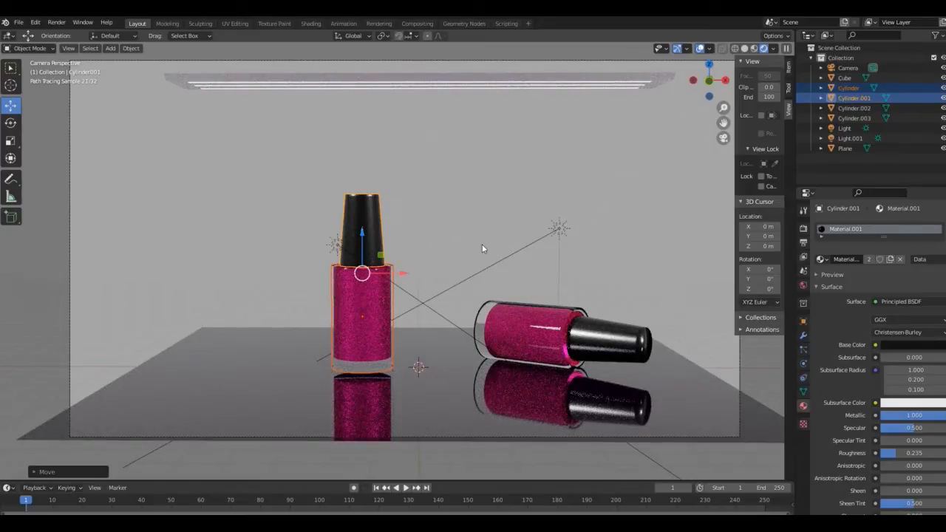
Adjust the world background colour to a neutral mid grey.
left_click(443, 81)
left_click(804, 227)
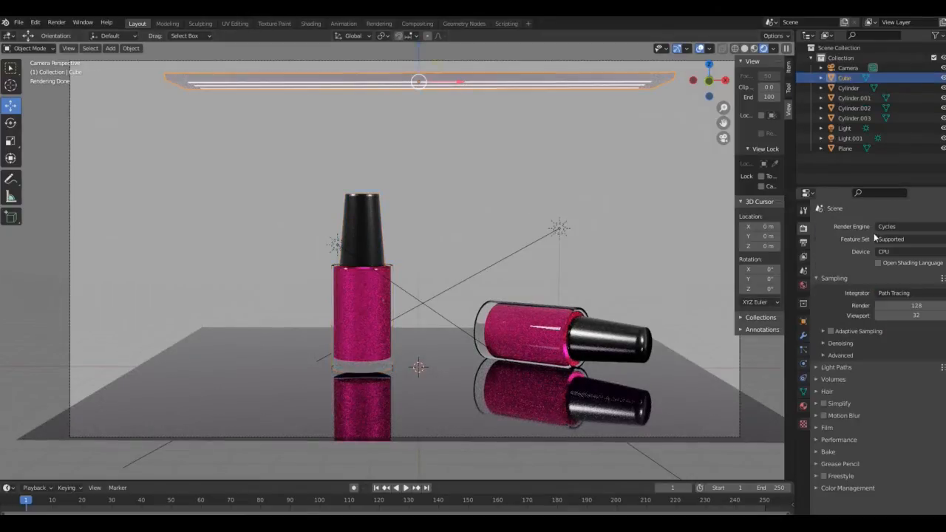
left_click(803, 285)
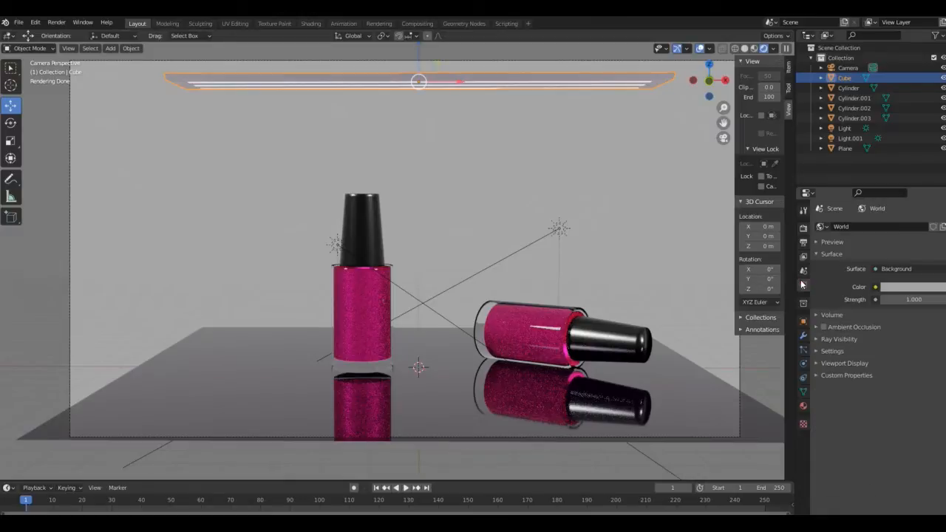
left_click(889, 287)
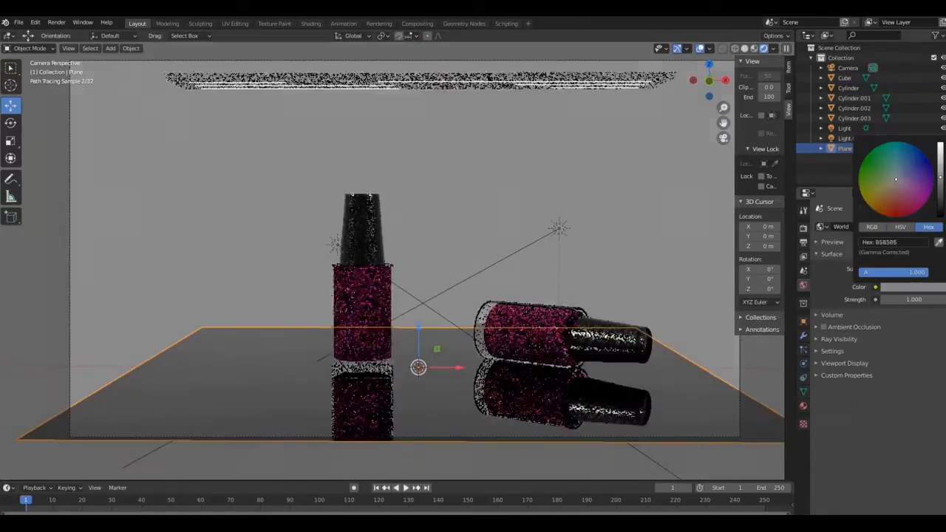
left_click_drag(939, 186, 940, 175)
left_click(656, 192)
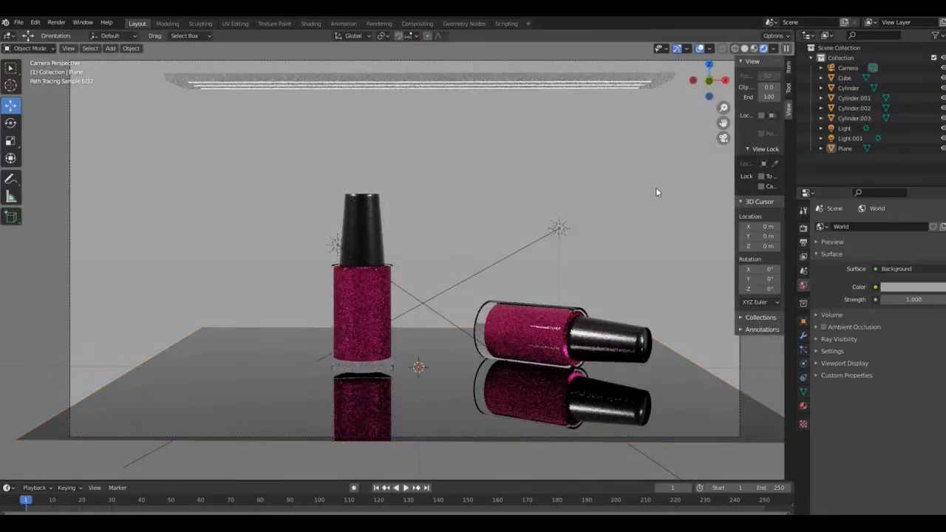
Set the strength of the sun beside the standing bottle to 50 and aim it upwards to the right.
left_click(413, 274)
left_click(803, 365)
left_click(909, 292)
type("5")
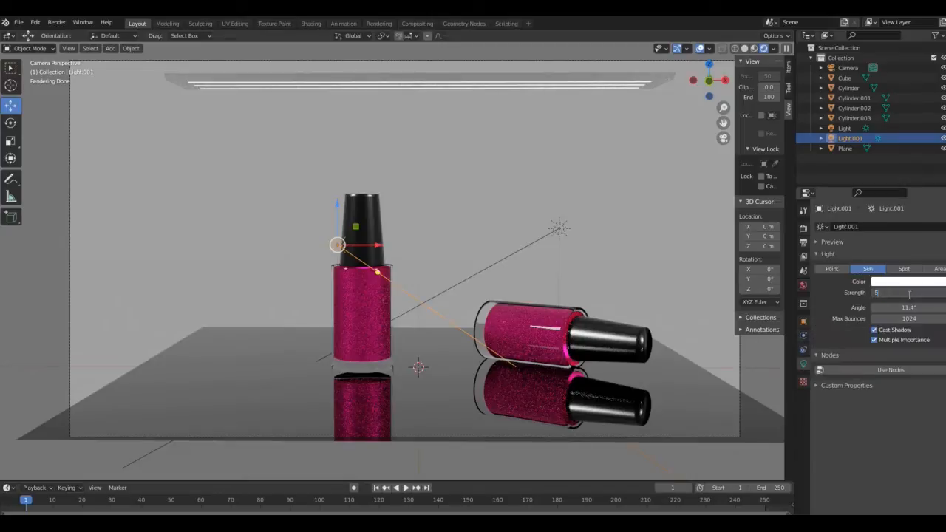
type("0")
key("Return")
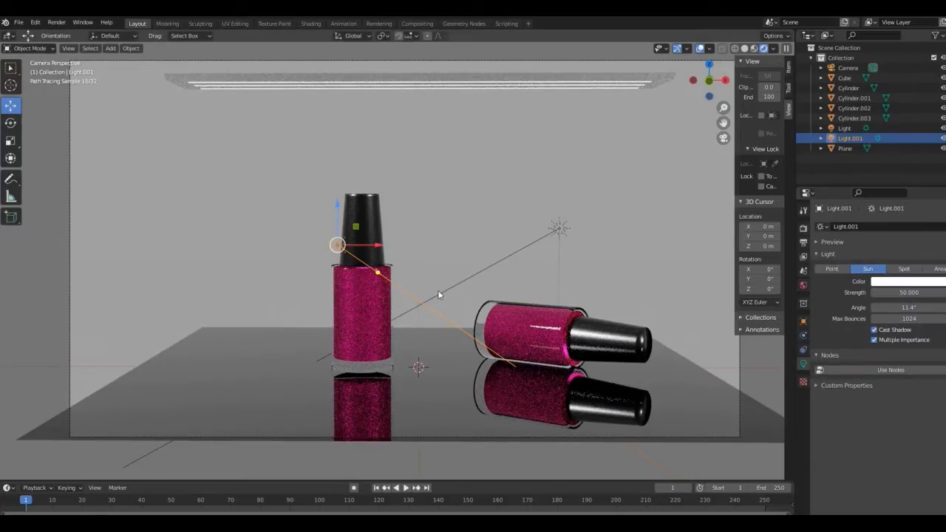
left_click_drag(377, 274, 414, 224)
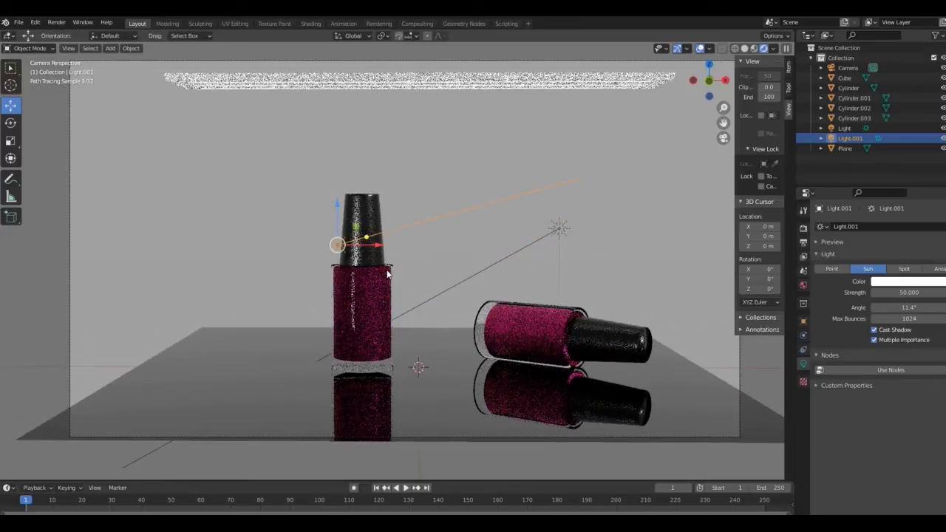
Hide the overhead light panel and select the sun beside the standing bottle.
left_click(846, 78)
key("h")
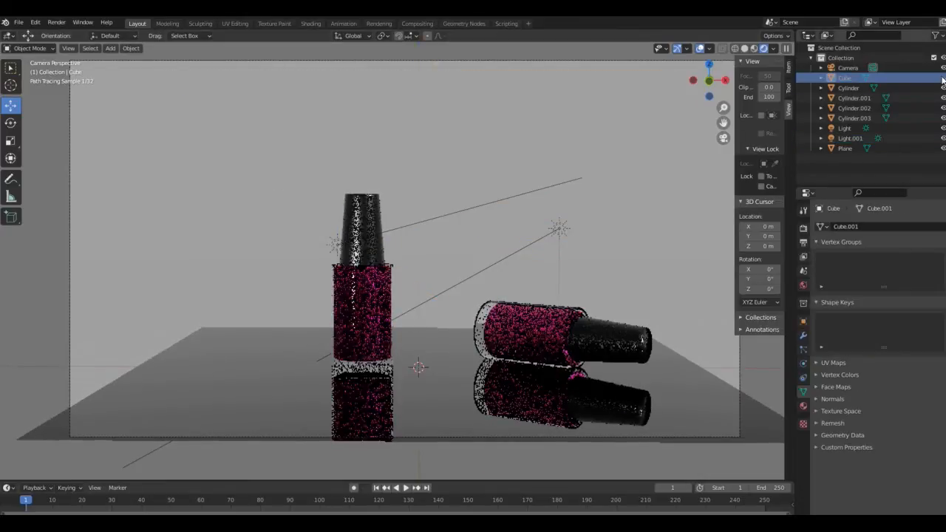
left_click(939, 138)
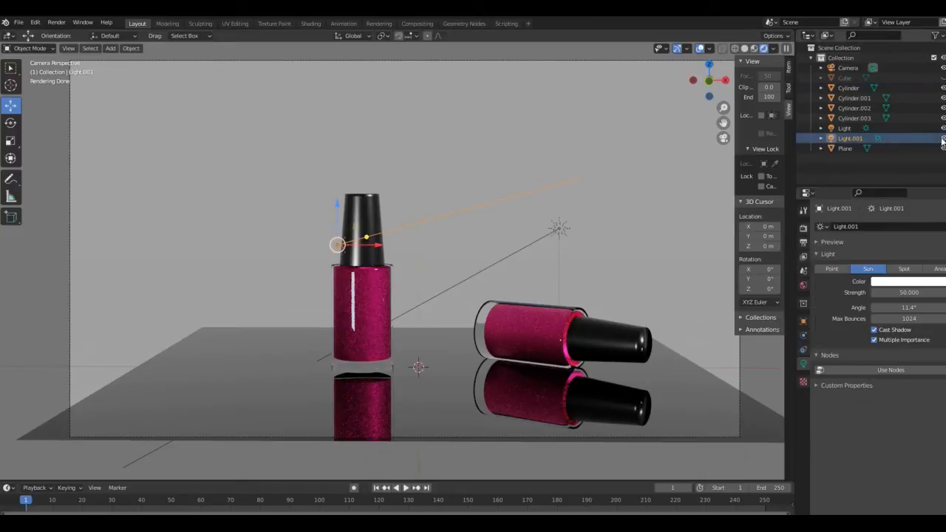
Try the selected light as Spot and Point types and return it to Sun.
left_click(905, 270)
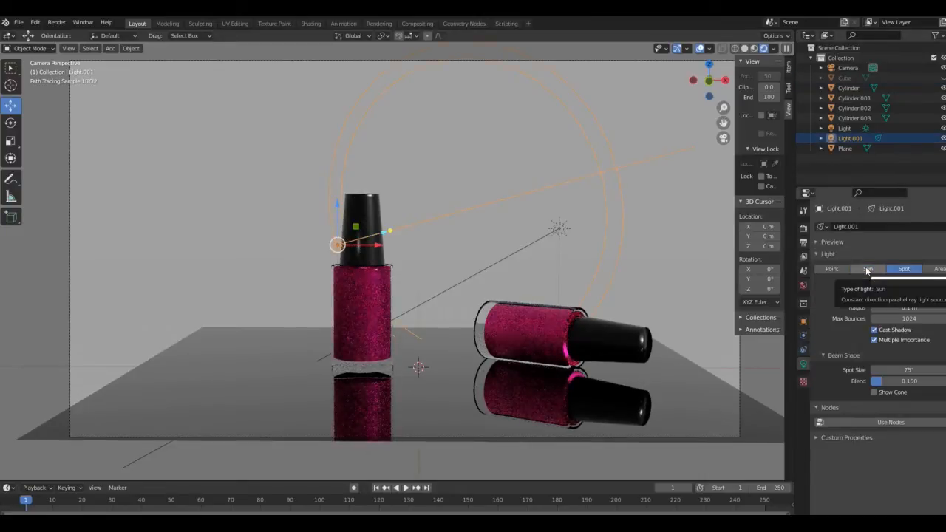
left_click(832, 269)
left_click(865, 269)
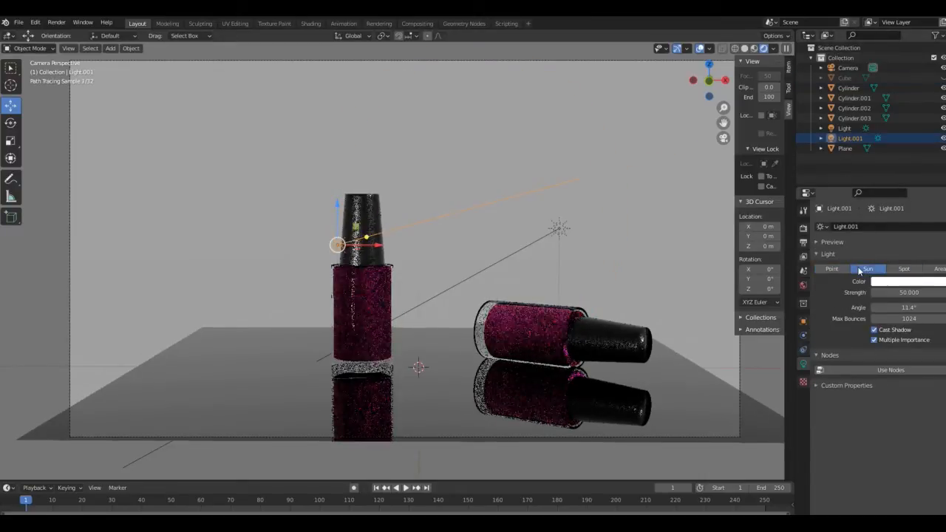
Test the Cast Shadow option on the sun beside the standing bottle and select the other sun.
left_click(876, 329)
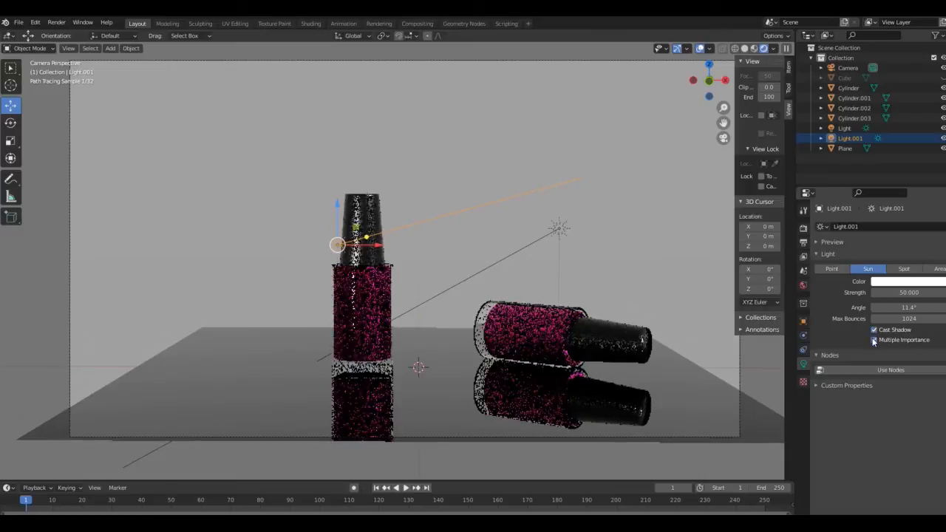
left_click(844, 128)
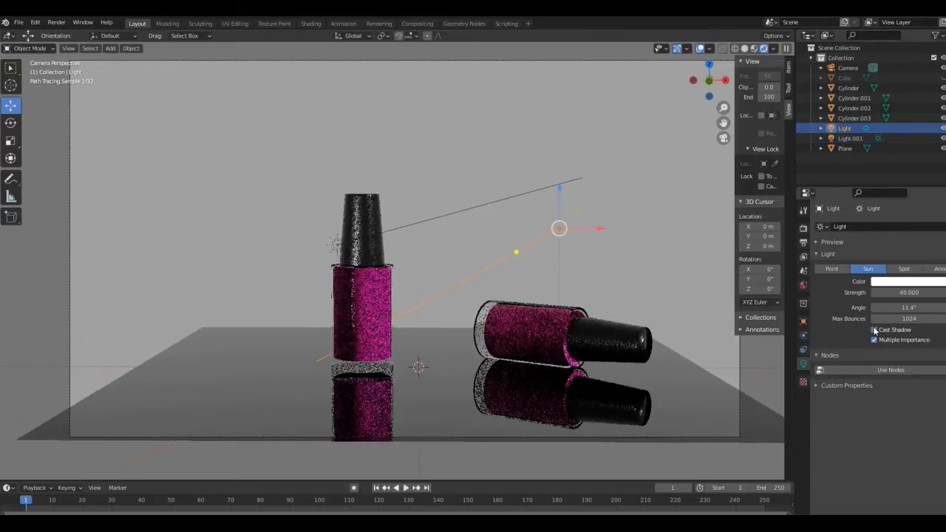